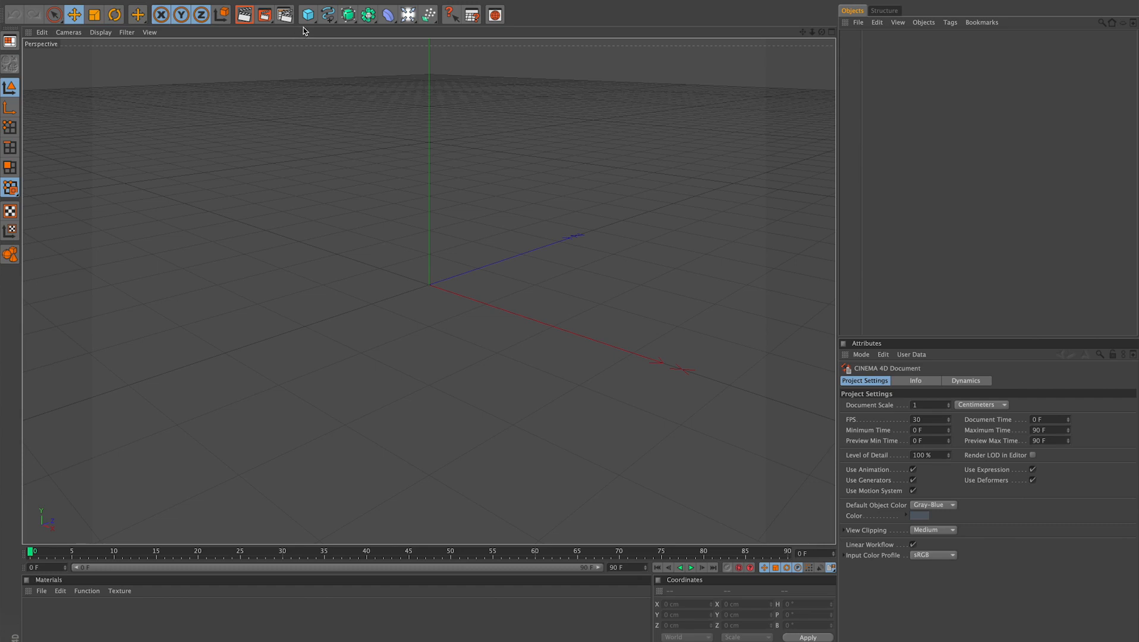
click(307, 16)
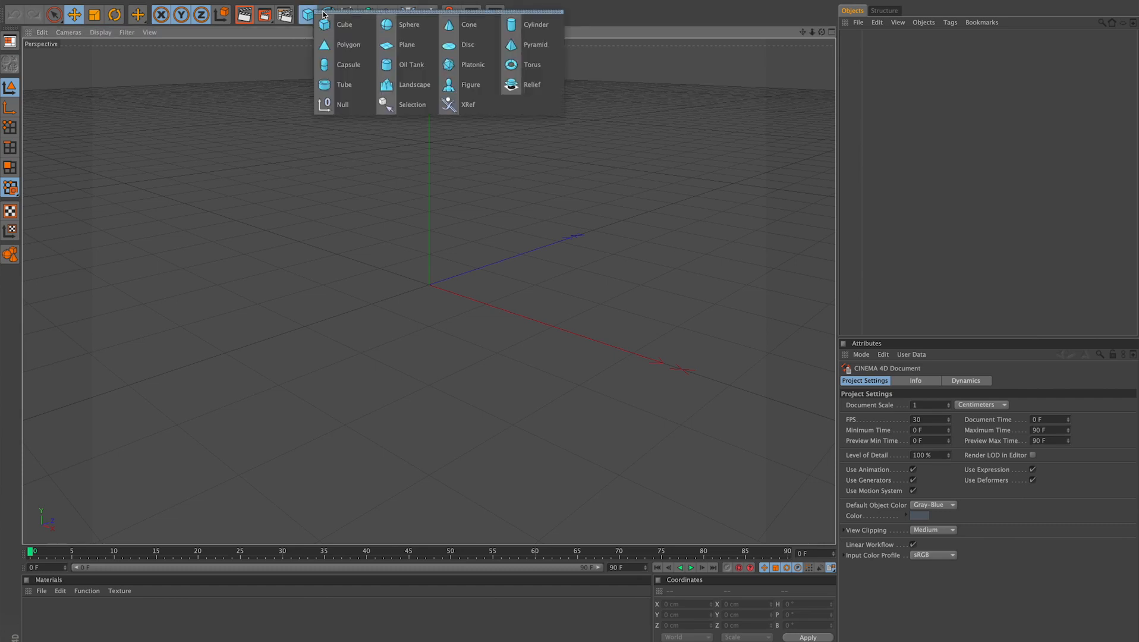
click(324, 13)
drag(373, 6, 314, 80)
click(269, 77)
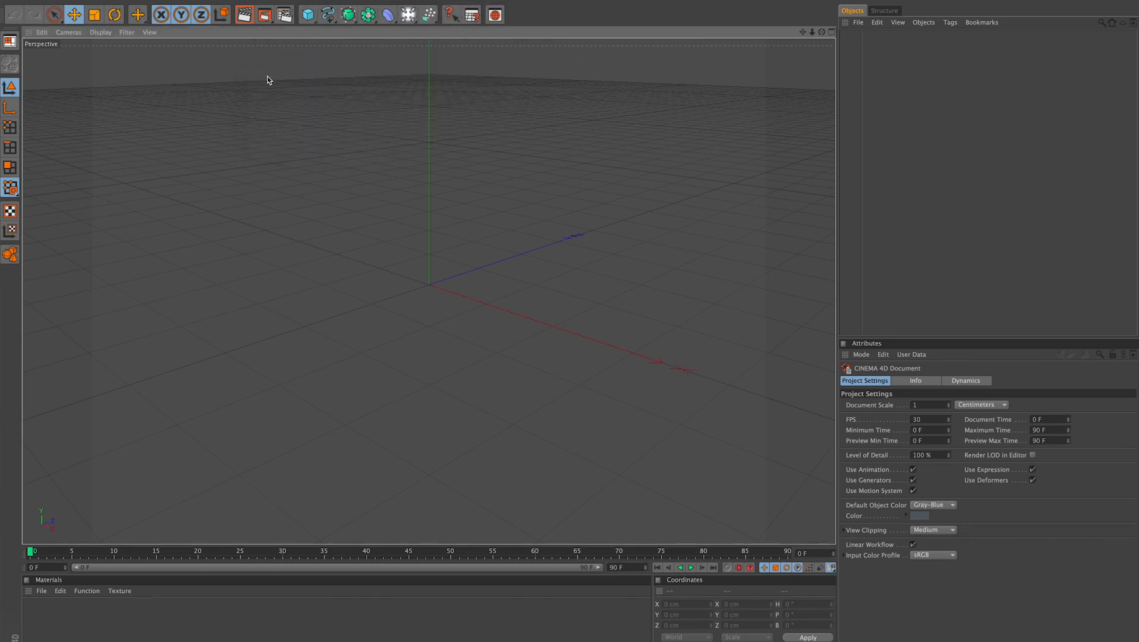
- Detach the primitive objects palette, dock it between the viewport and the object manager, and widen the docked palette
click(309, 17)
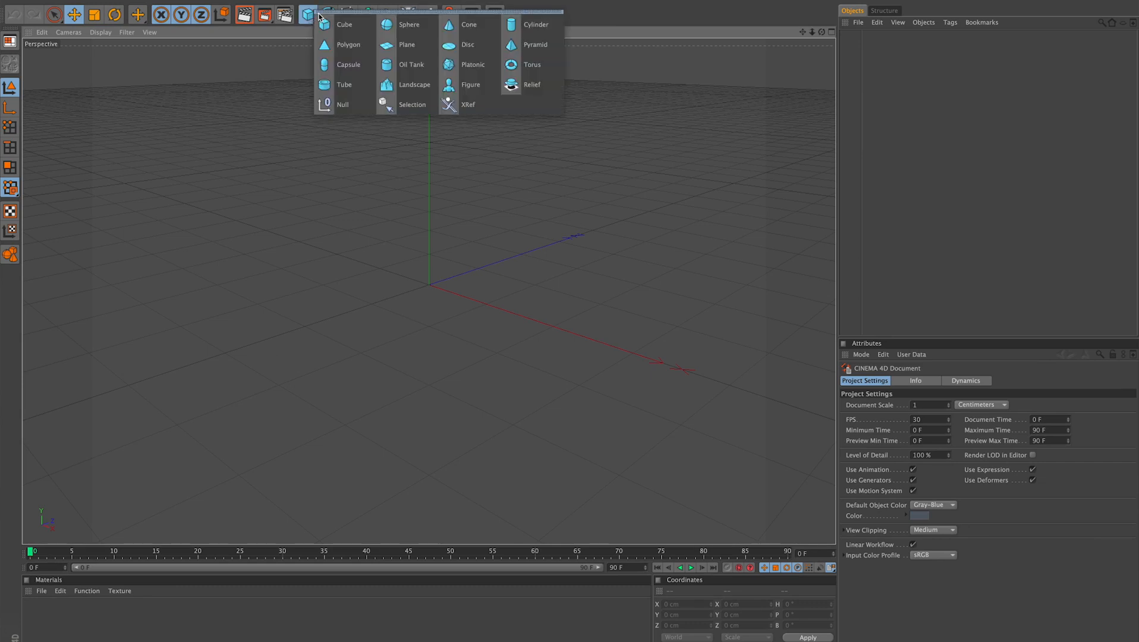
click(319, 12)
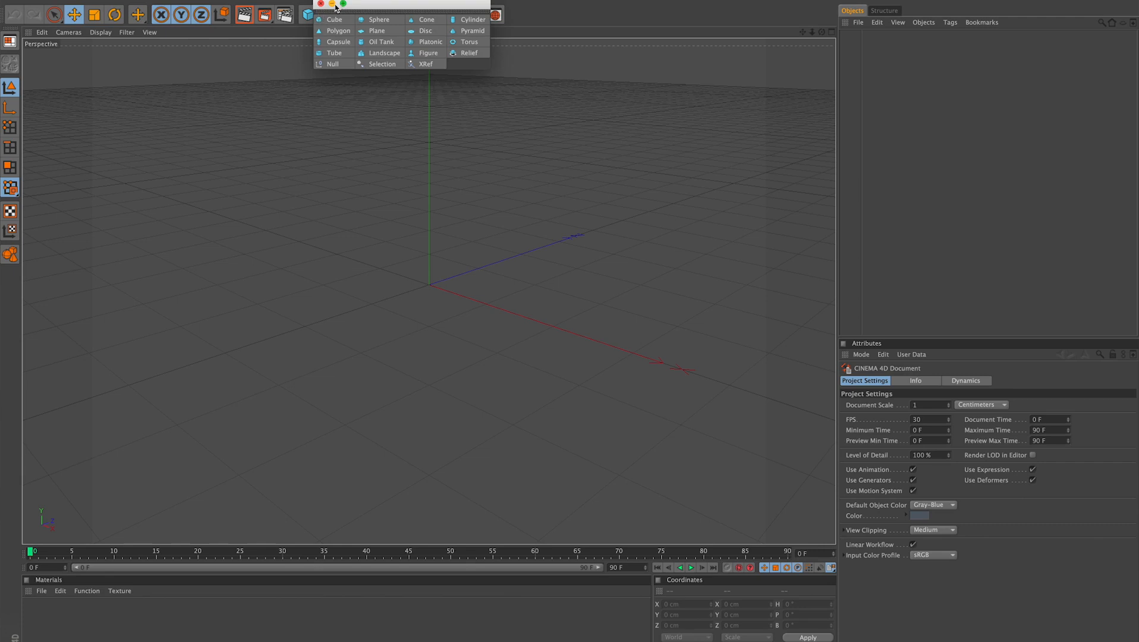
drag(378, 11, 824, 121)
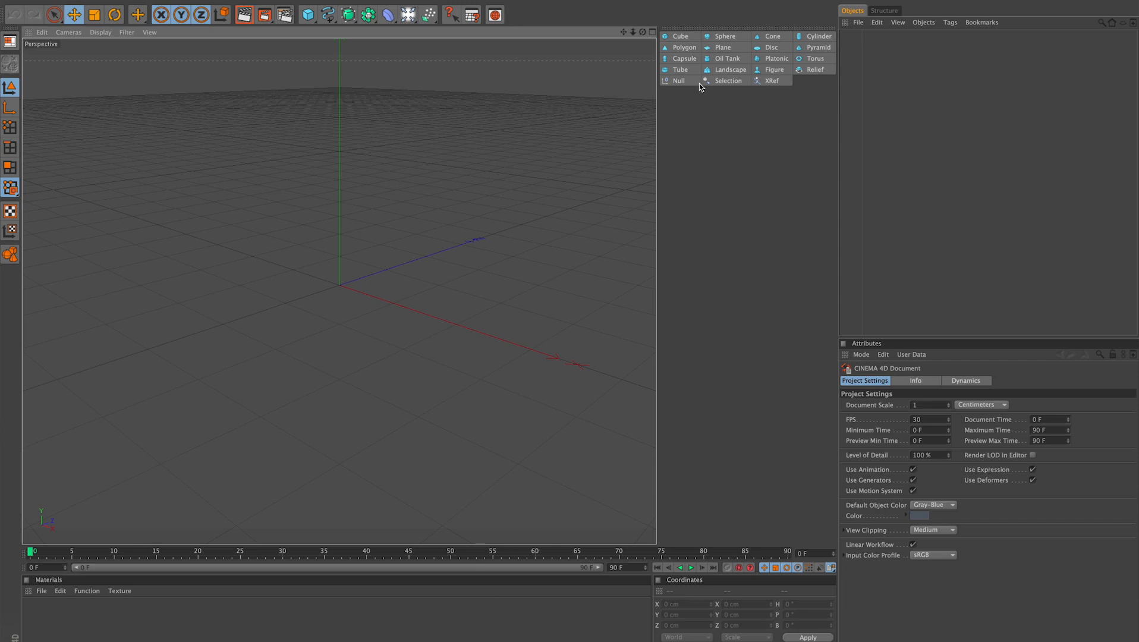
drag(838, 136, 873, 139)
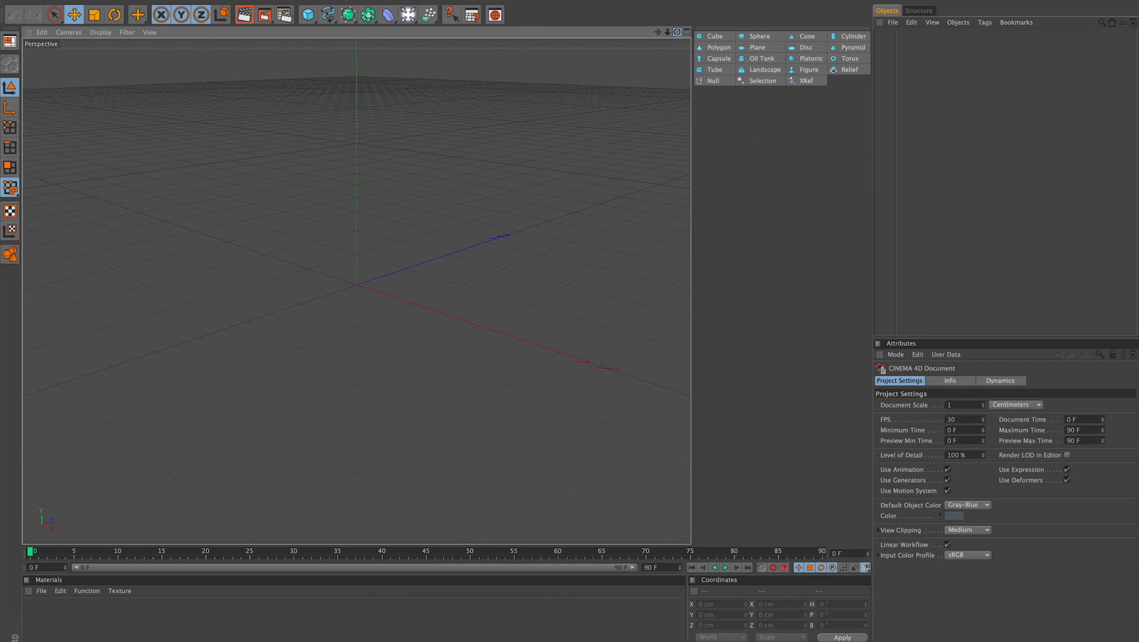
- Add a cube primitive to the scene
mouse_move(676, 31)
mouse_down()
mouse_move(707, 22)
mouse_move(683, 26)
mouse_up()
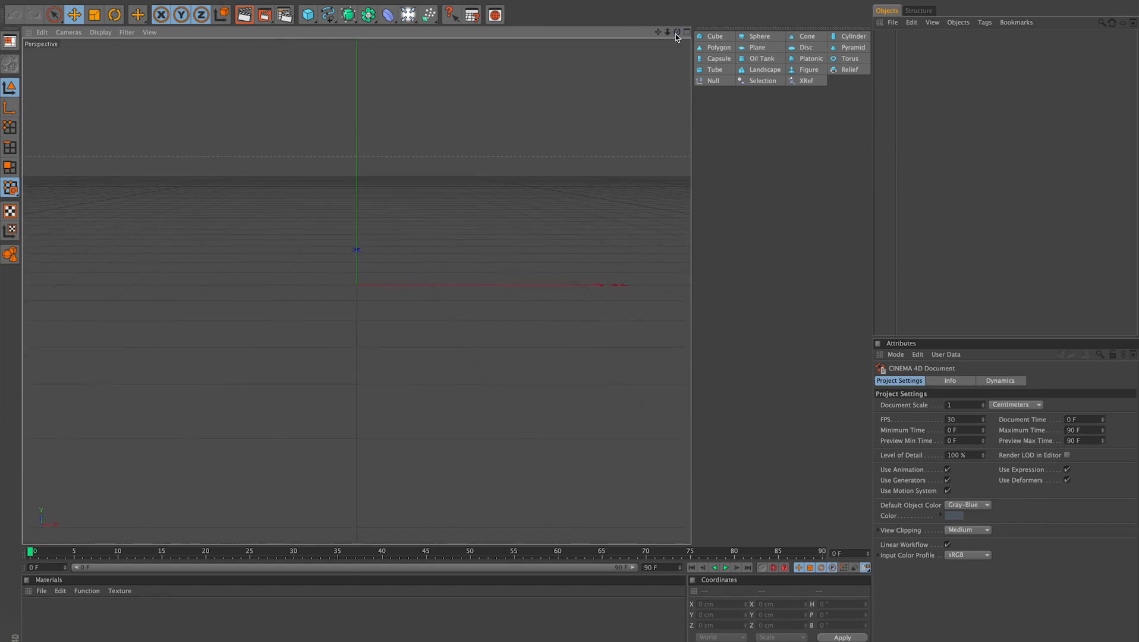
click(715, 37)
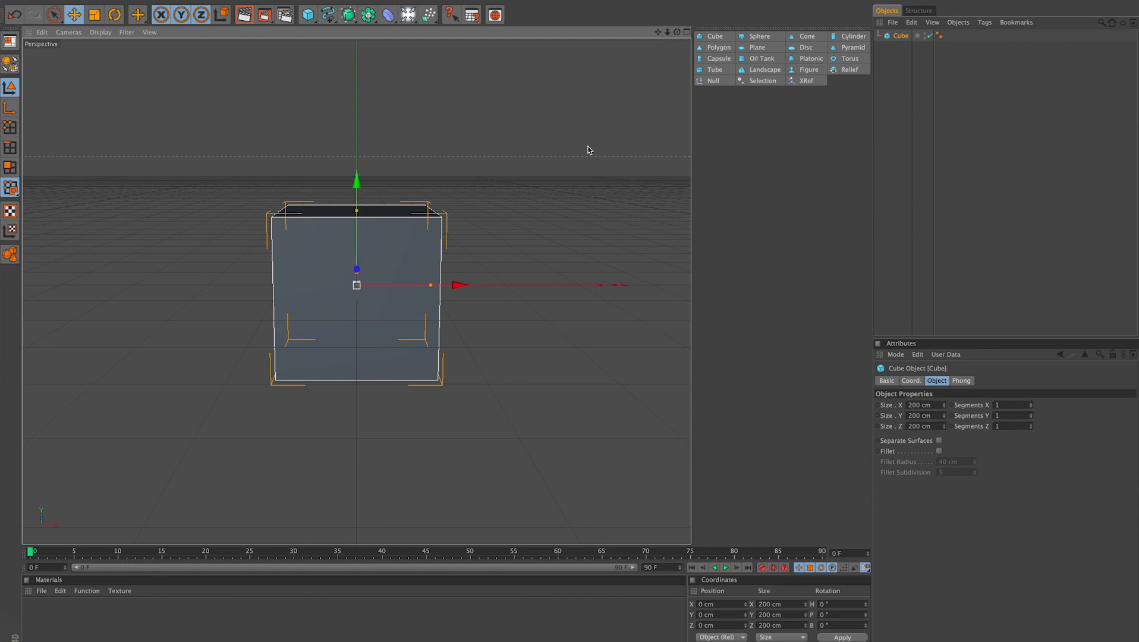
mouse_move(677, 32)
mouse_down()
mouse_move(634, 42)
mouse_move(560, 36)
mouse_move(557, 25)
mouse_move(677, 35)
mouse_up()
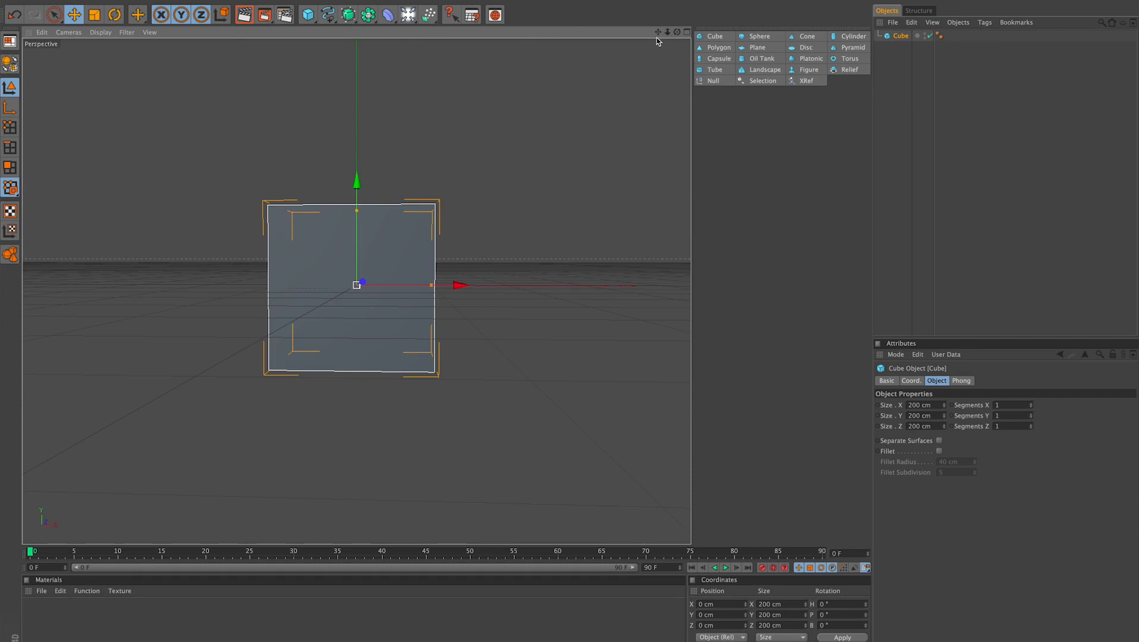
drag(658, 32, 675, 125)
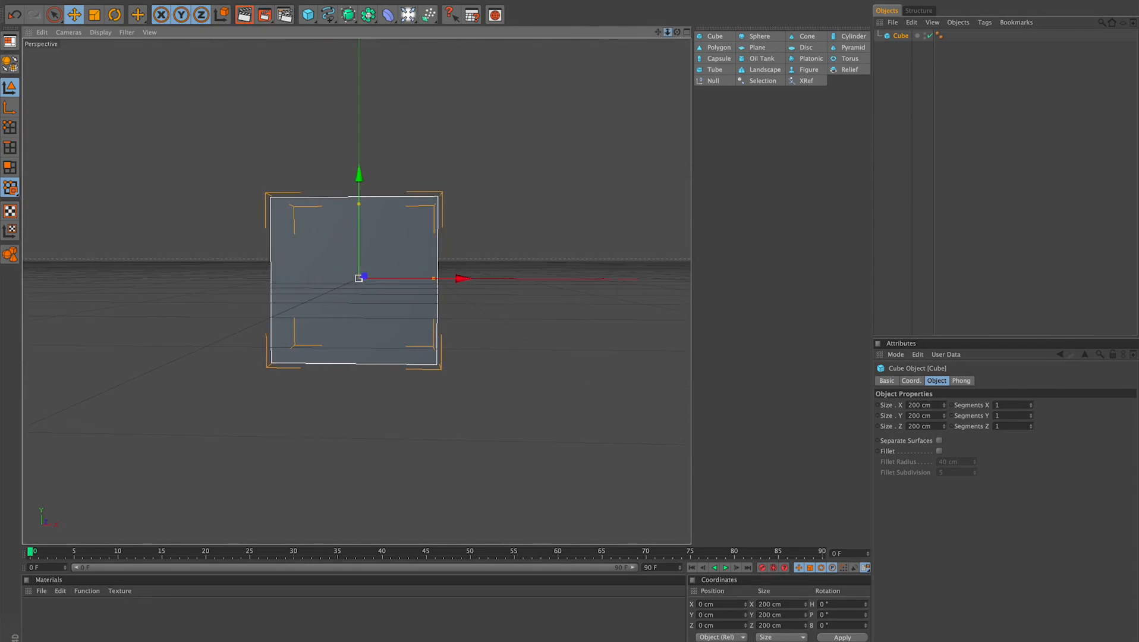
drag(668, 32, 639, 36)
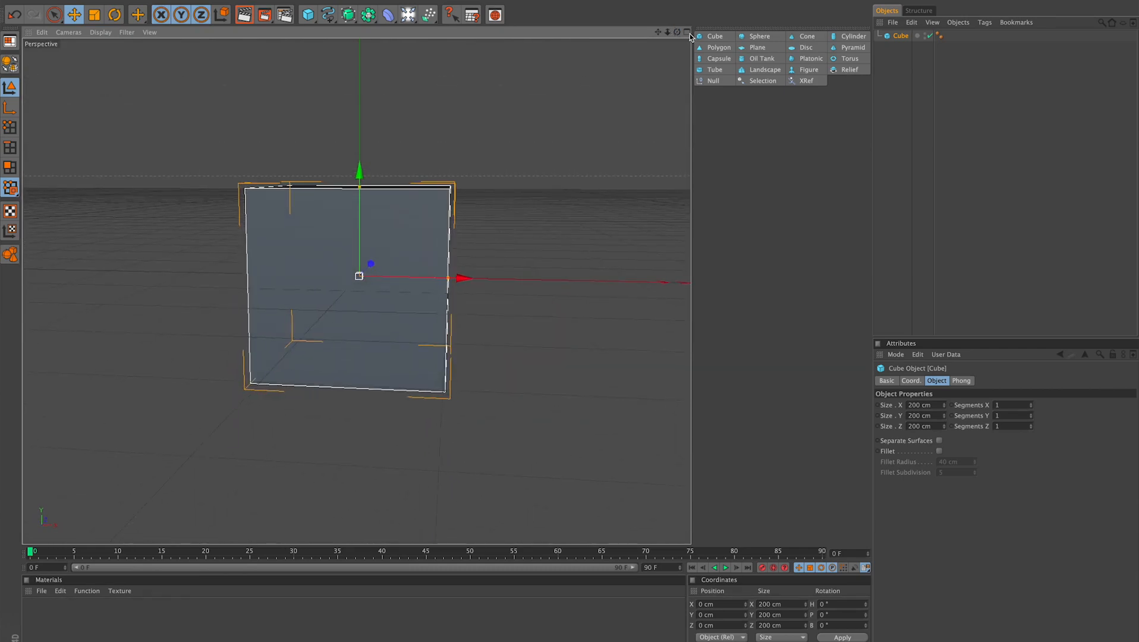
- Show all four views and change the Top viewport's camera to Left
click(688, 34)
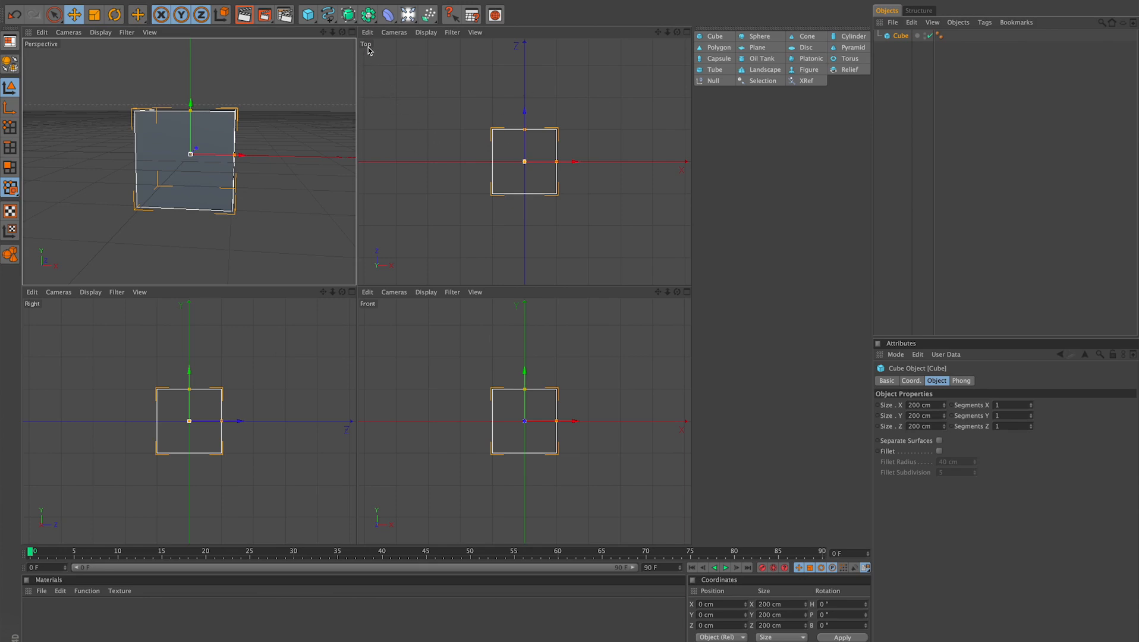
click(475, 32)
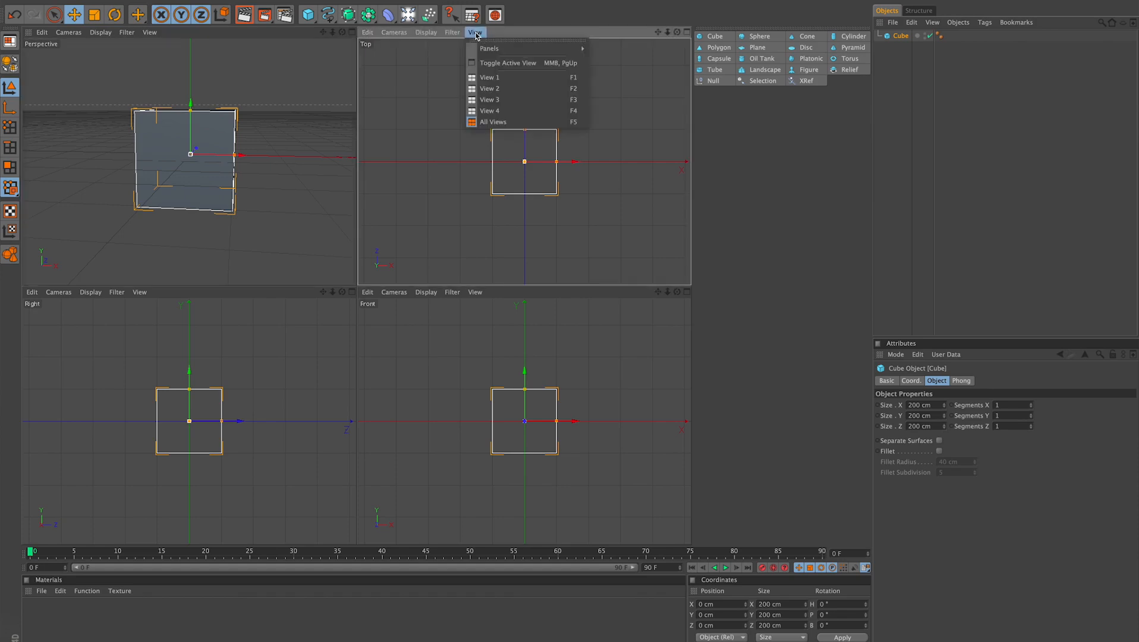
mouse_move(486, 51)
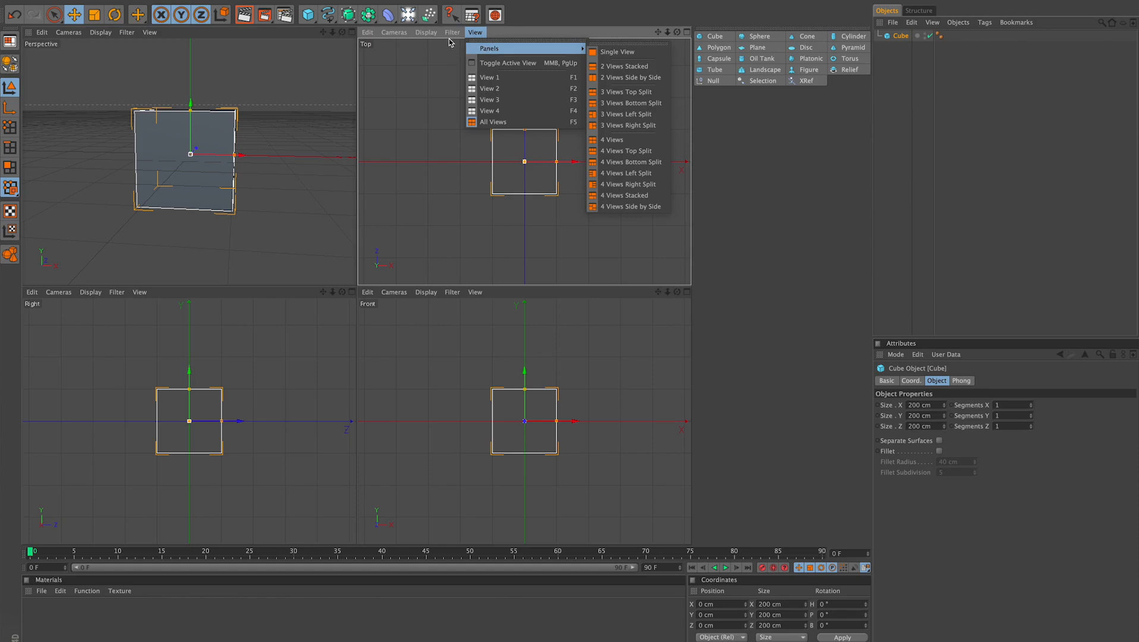
mouse_move(439, 35)
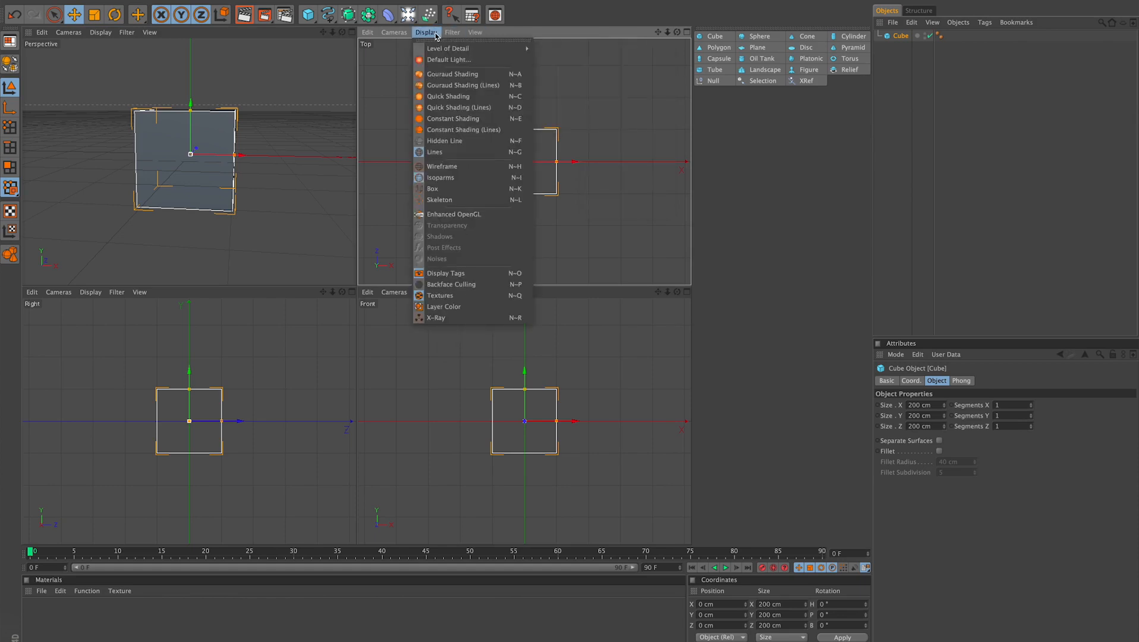
mouse_move(394, 34)
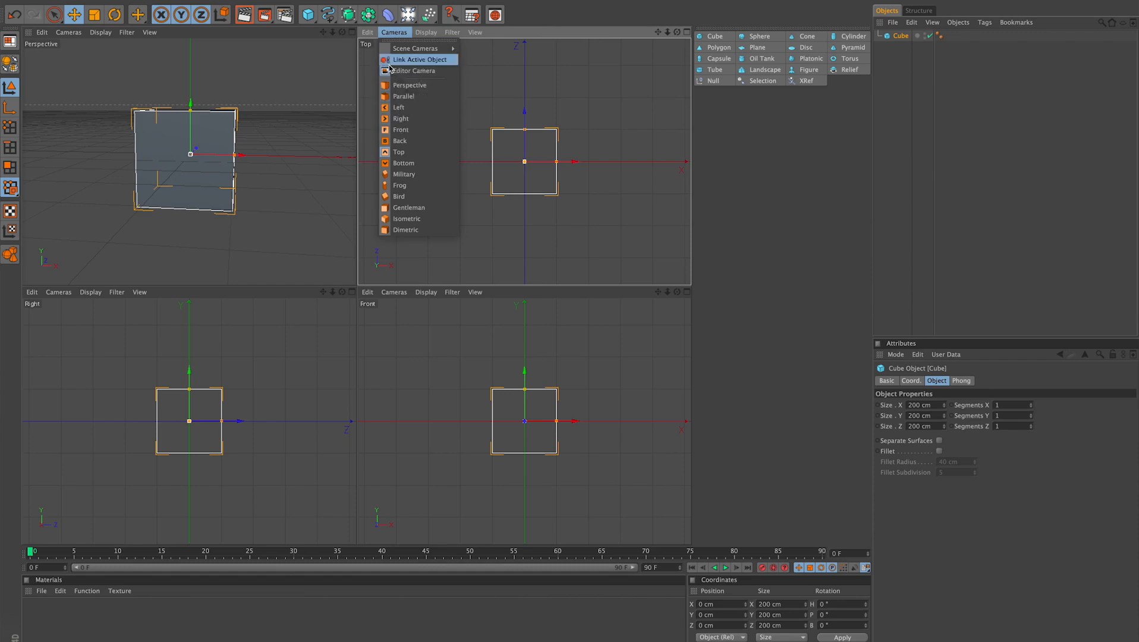
click(408, 108)
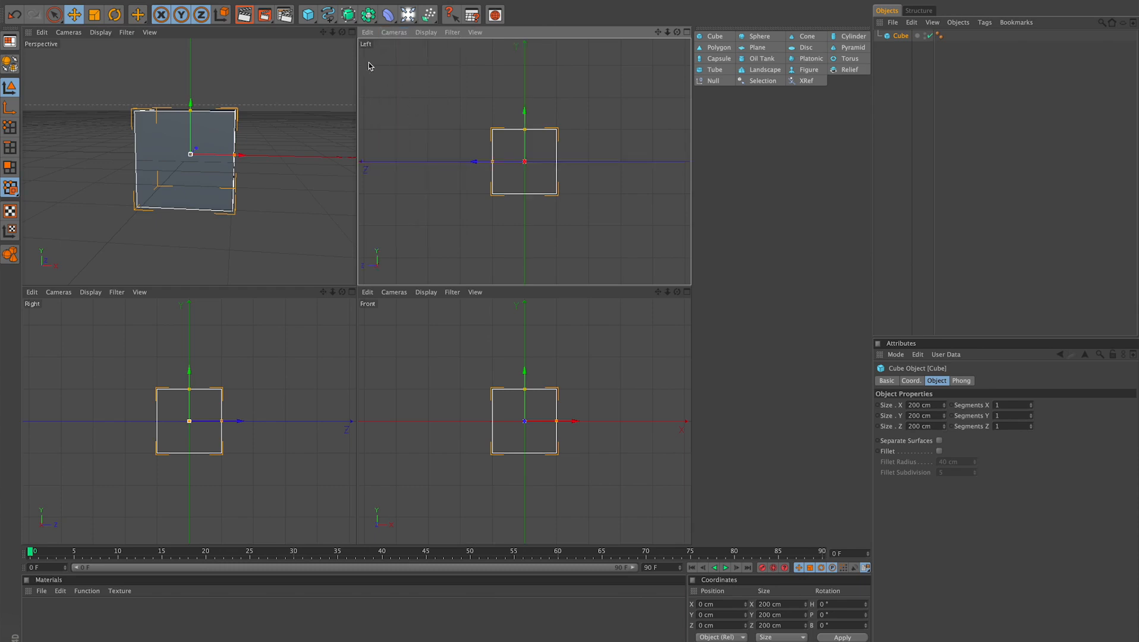
- Set the Left viewport's camera back to Top and return to the single Perspective view
click(393, 33)
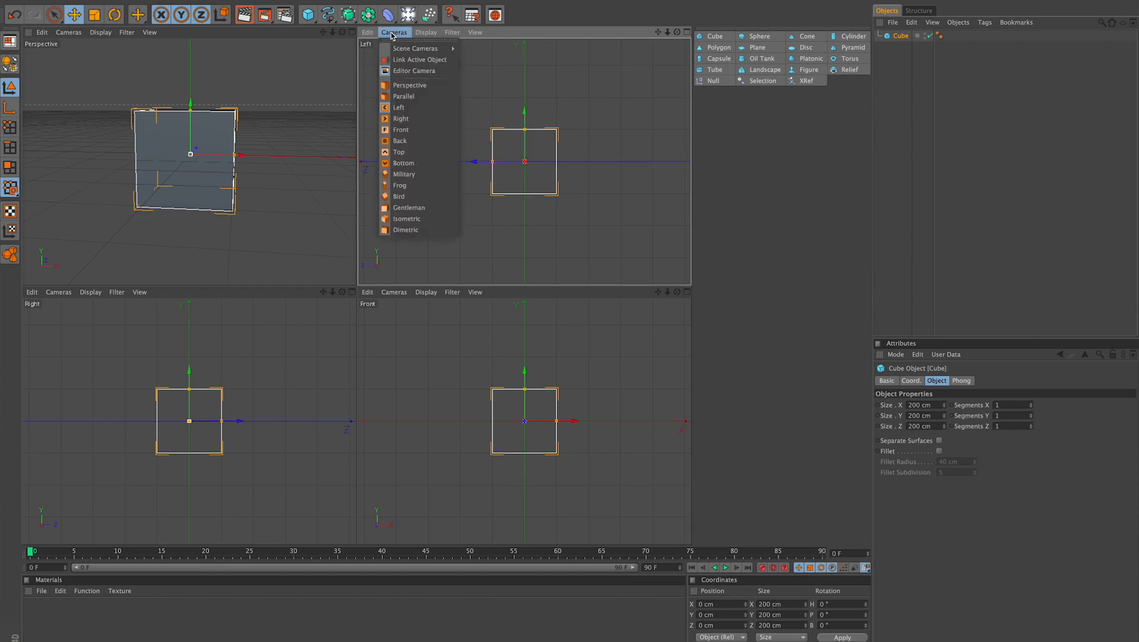
click(399, 152)
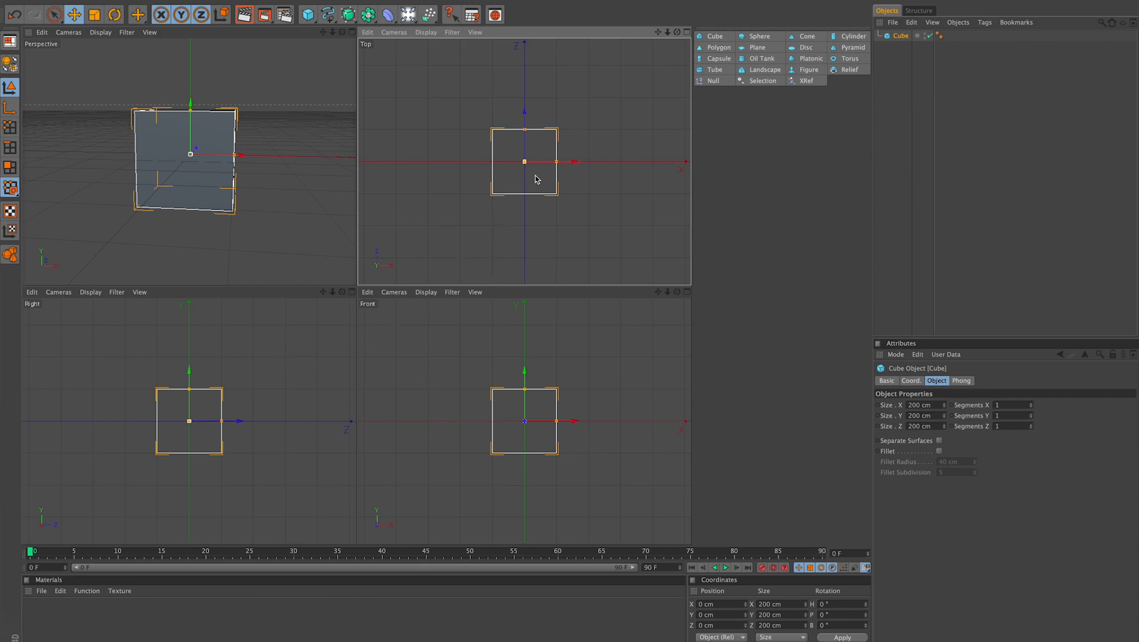
mouse_move(342, 32)
mouse_down()
mouse_move(342, 52)
mouse_move(342, 21)
mouse_move(342, 35)
mouse_up()
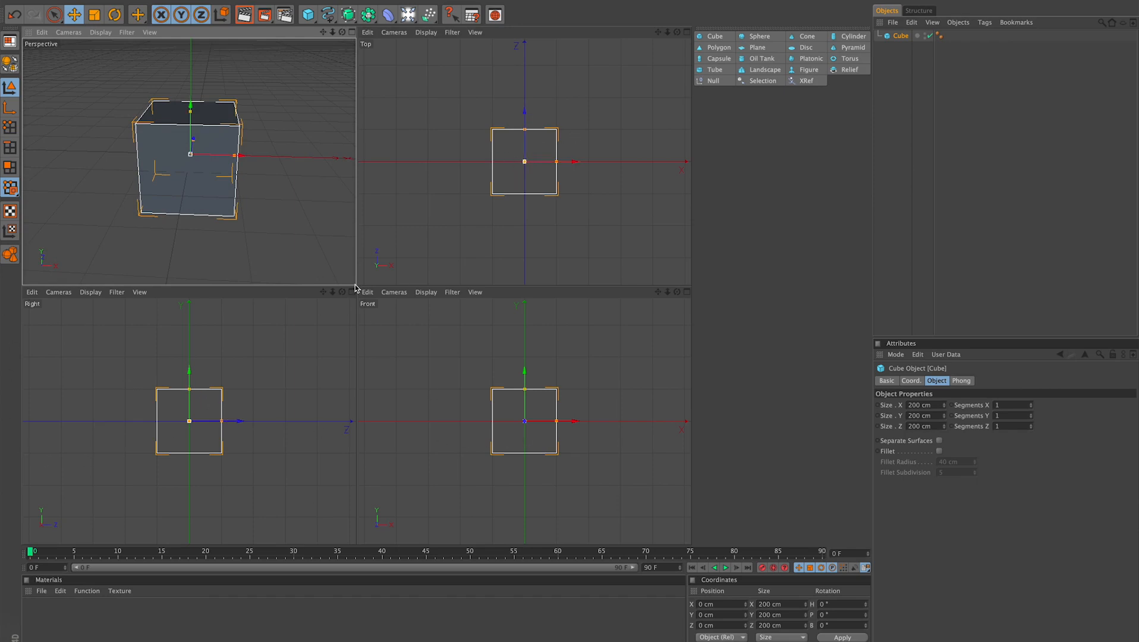
click(352, 32)
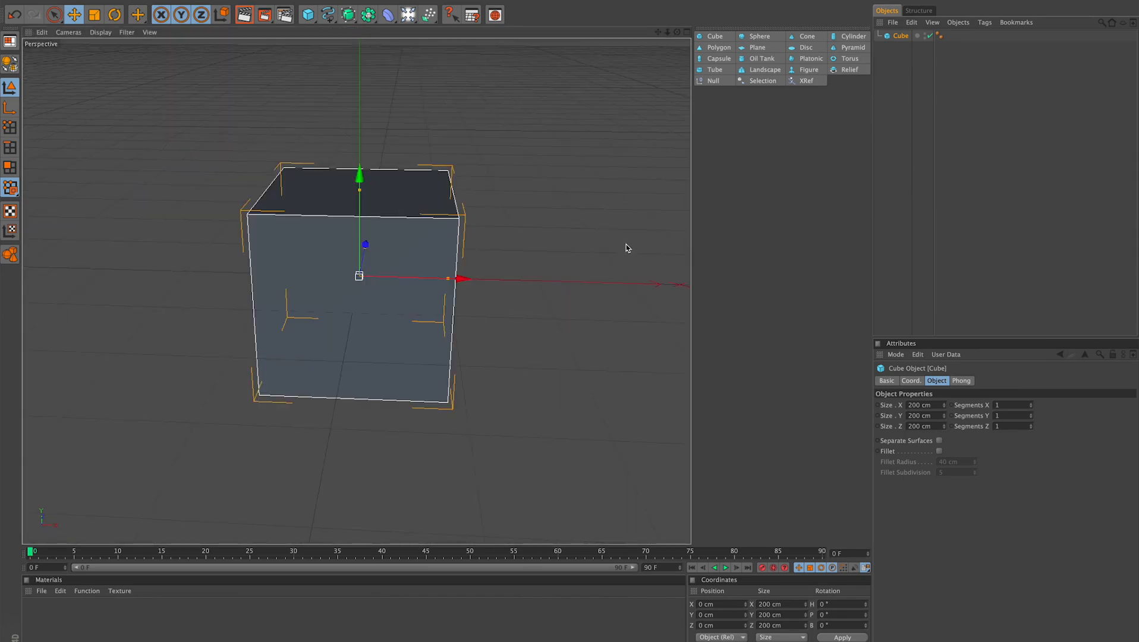
- Resize the cube to 300 cm in X, 138 cm in Y and 284 cm in Z
click(902, 37)
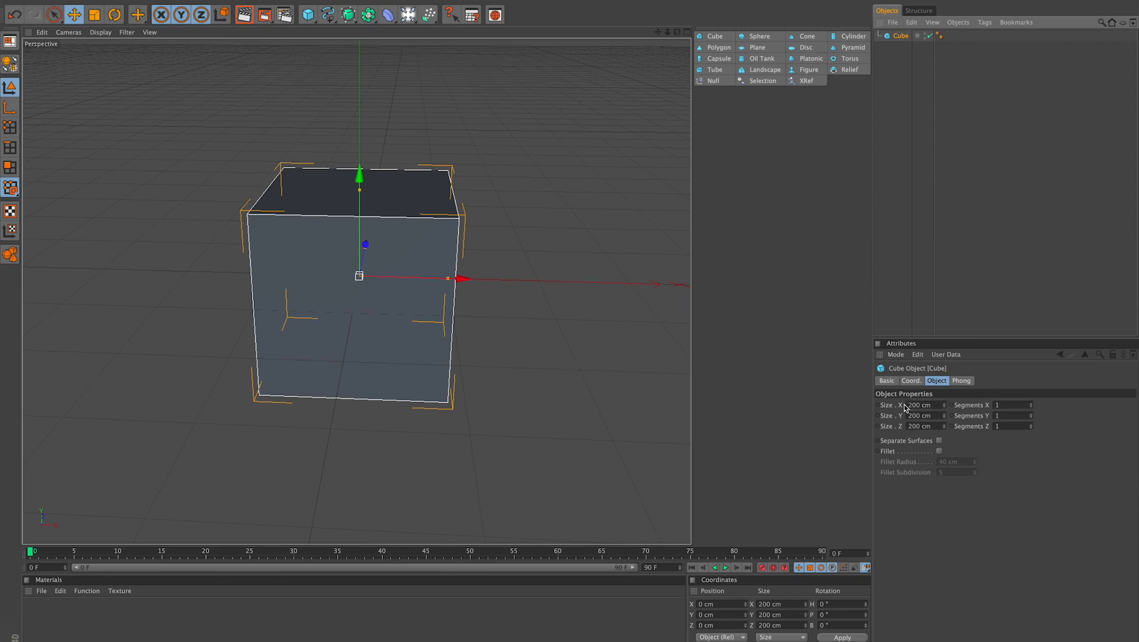
mouse_move(946, 408)
mouse_down()
mouse_move(1064, 408)
mouse_move(946, 408)
mouse_move(1011, 415)
mouse_move(933, 415)
mouse_move(942, 424)
mouse_move(1023, 426)
mouse_move(944, 426)
mouse_up()
click(944, 414)
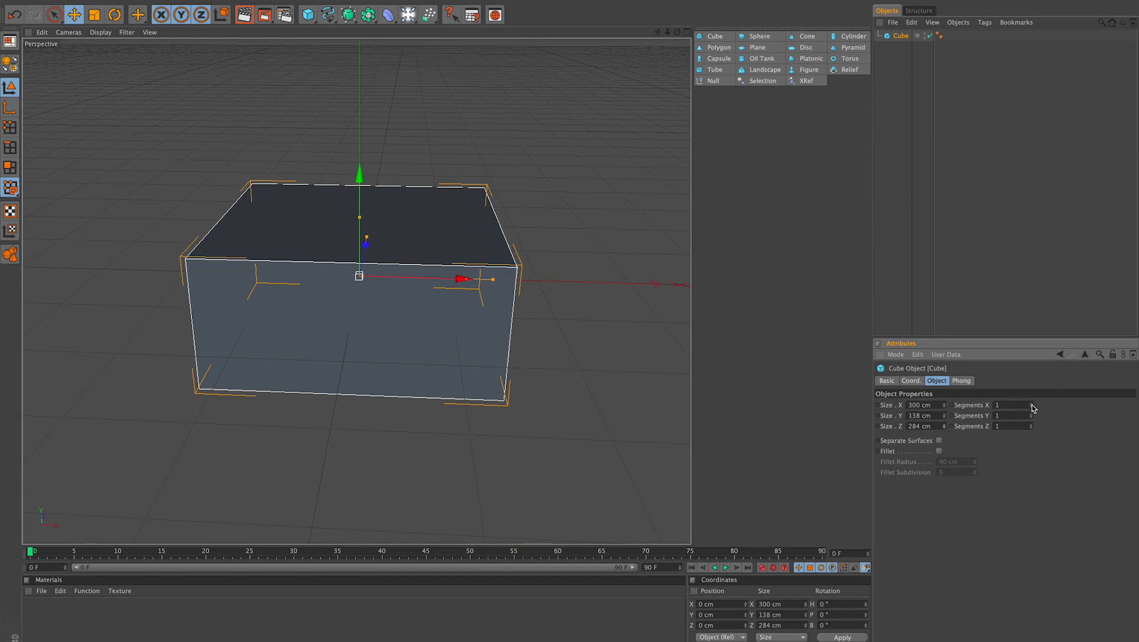
- Set the cube's segments to 6 in X, 14 in Y and 22 in Z
click(1032, 404)
click(1030, 404)
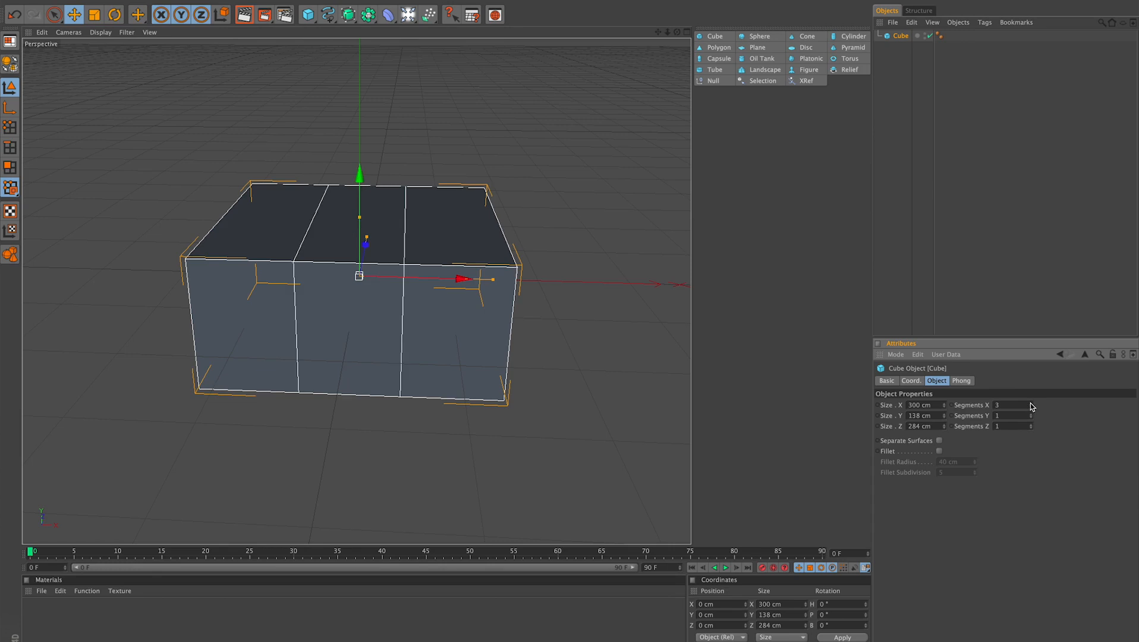
click(1030, 403)
click(1031, 404)
click(1030, 404)
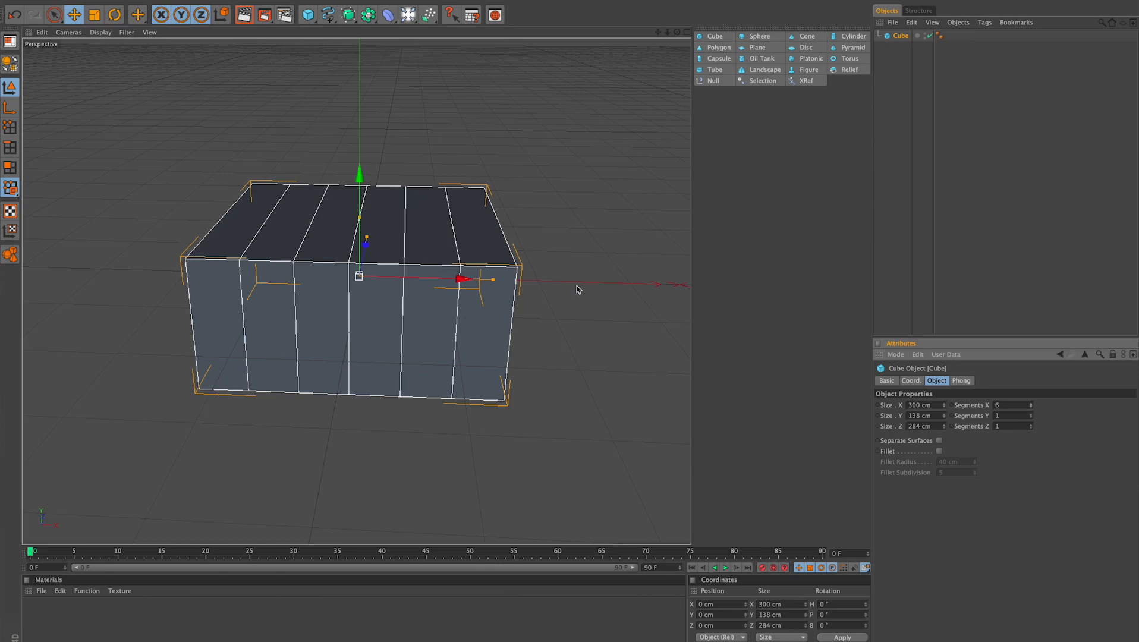
click(1031, 415)
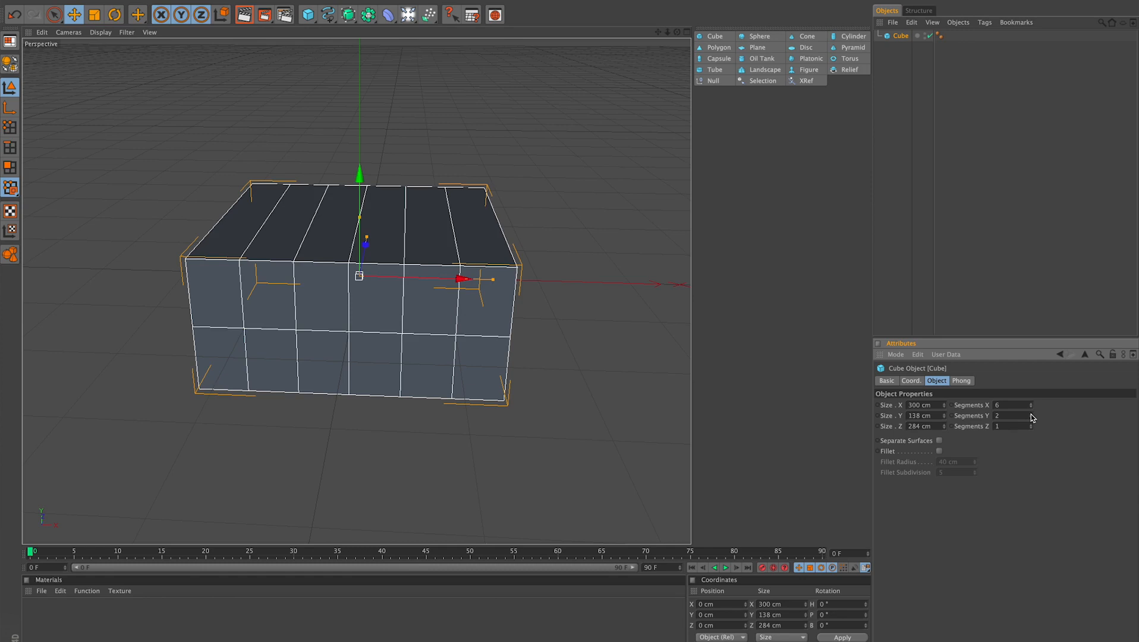
drag(1032, 415, 1031, 419)
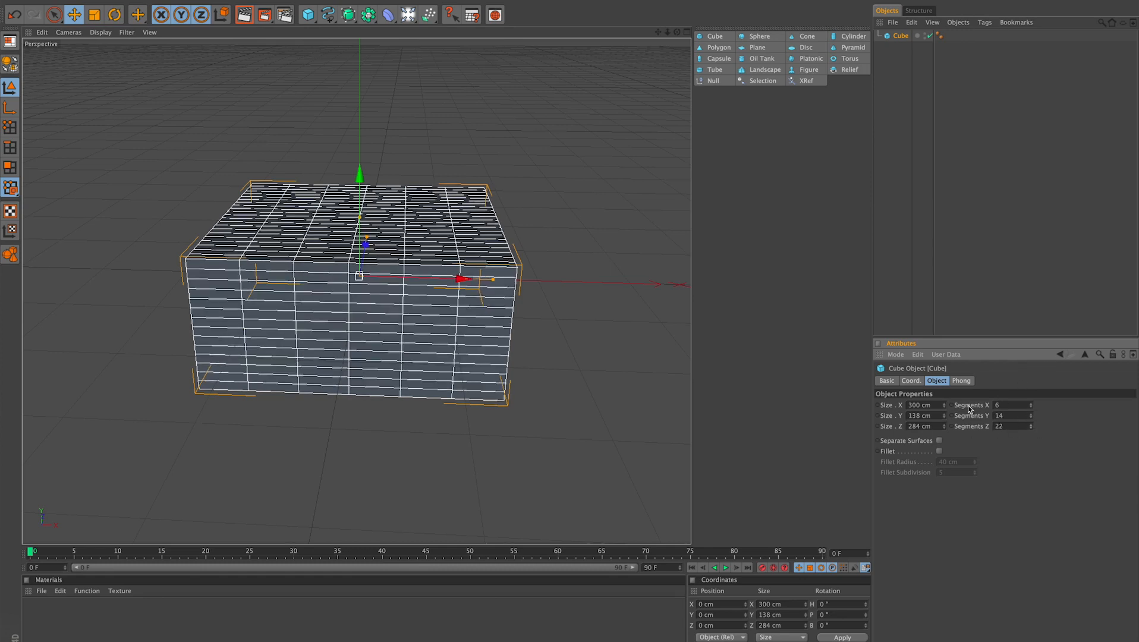
- Fillet the cube with an 18 cm radius and 8 subdivisions, with its X, Y and Z segments set to 1
click(940, 451)
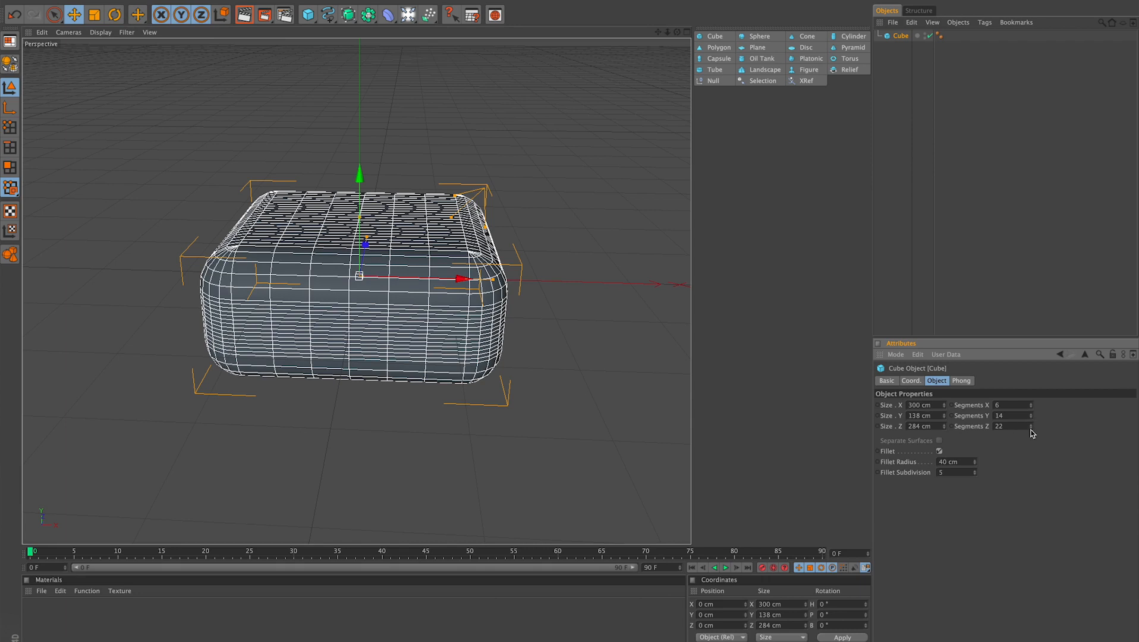
mouse_move(1032, 429)
mouse_down()
mouse_move(1032, 407)
mouse_move(1032, 427)
mouse_up()
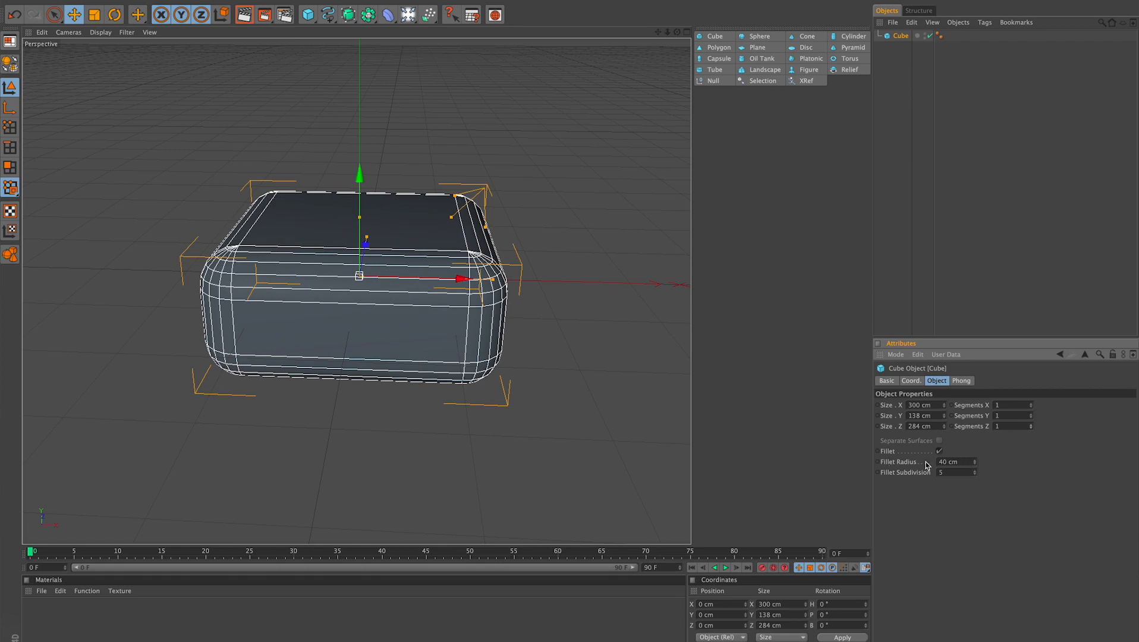
drag(975, 463, 976, 473)
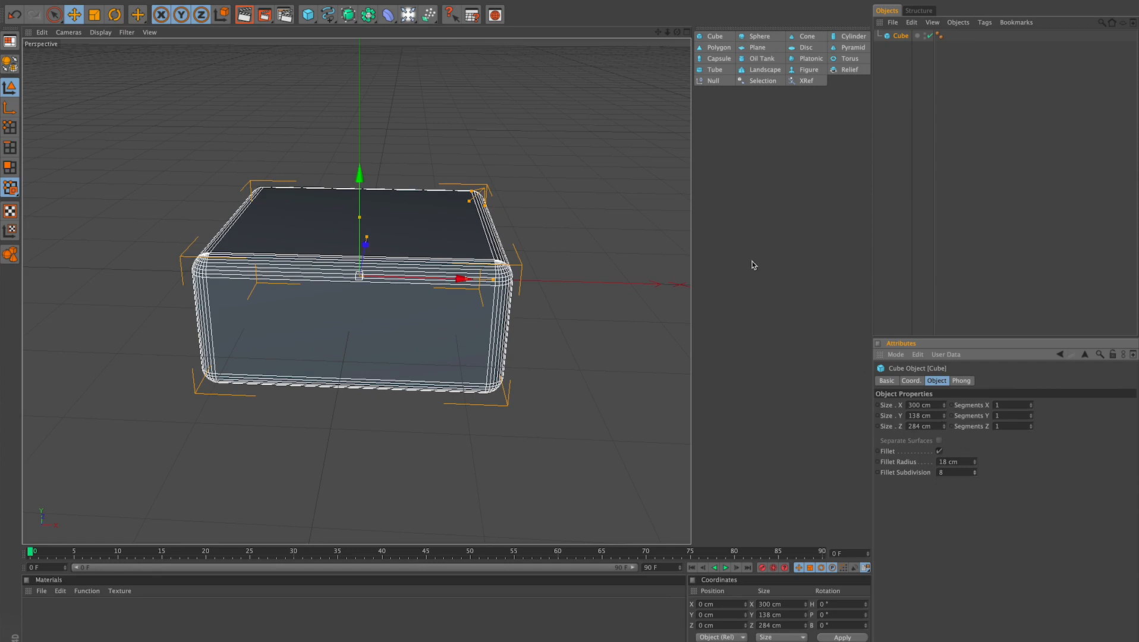
- Add a sphere primitive to the scene and delete the cube
click(760, 37)
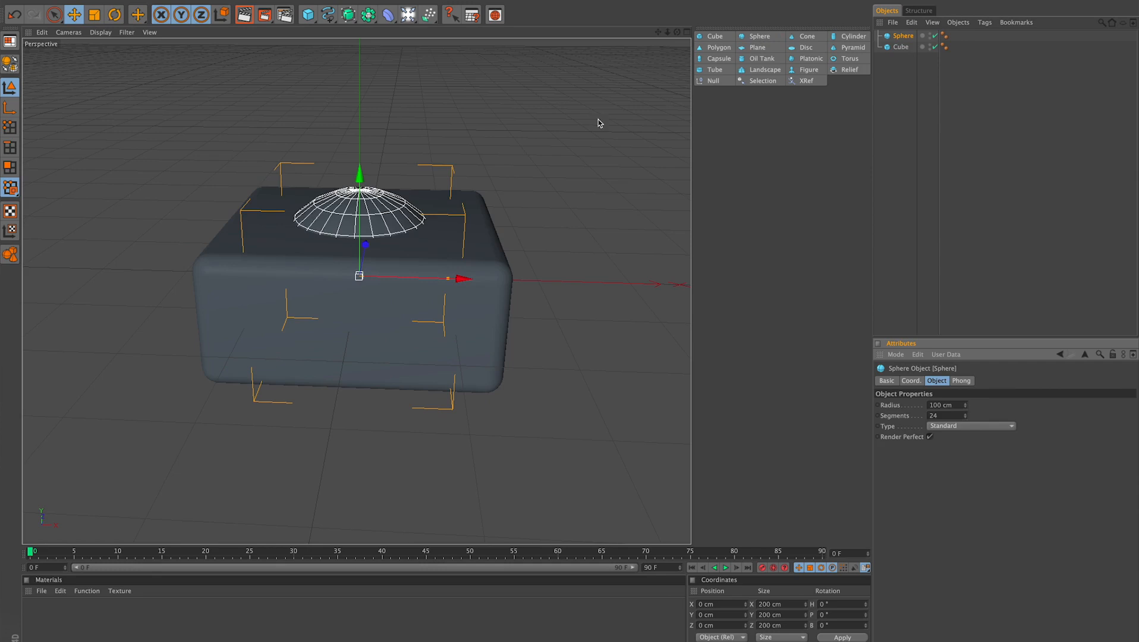
click(901, 49)
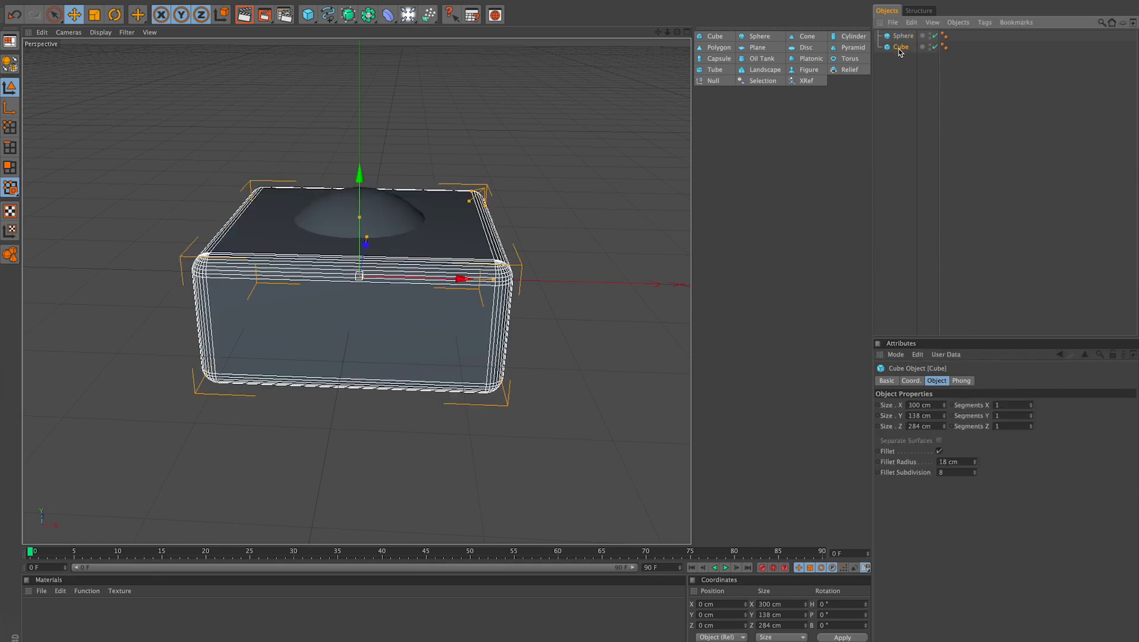
key(Delete)
- Reduce the sphere's segments to 12
click(902, 37)
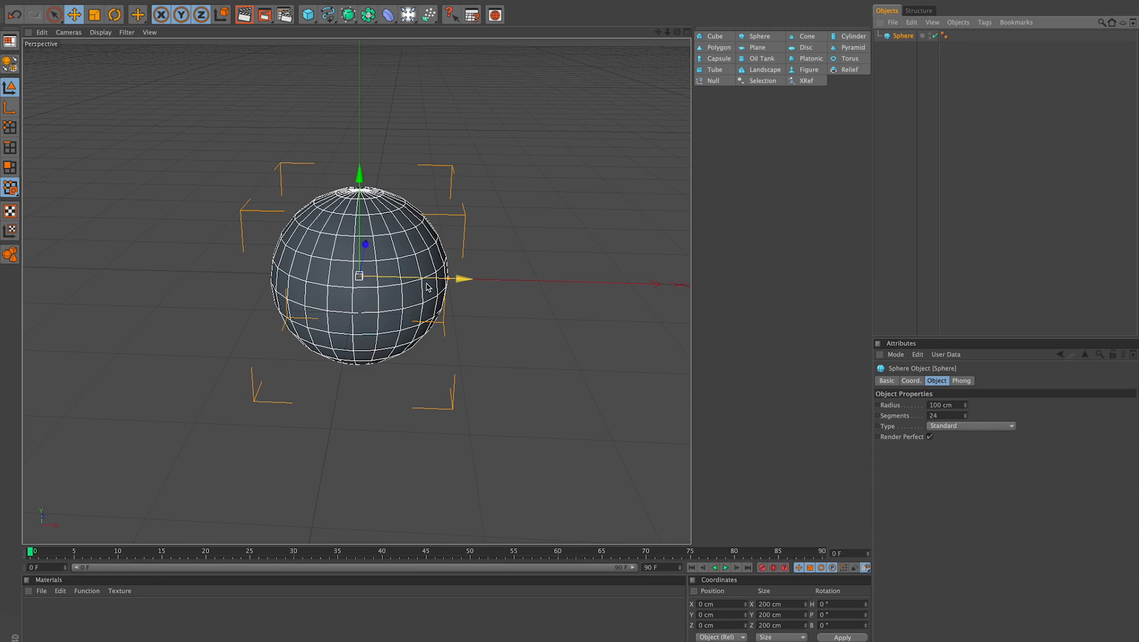
click(966, 417)
click(966, 417)
drag(966, 418, 965, 420)
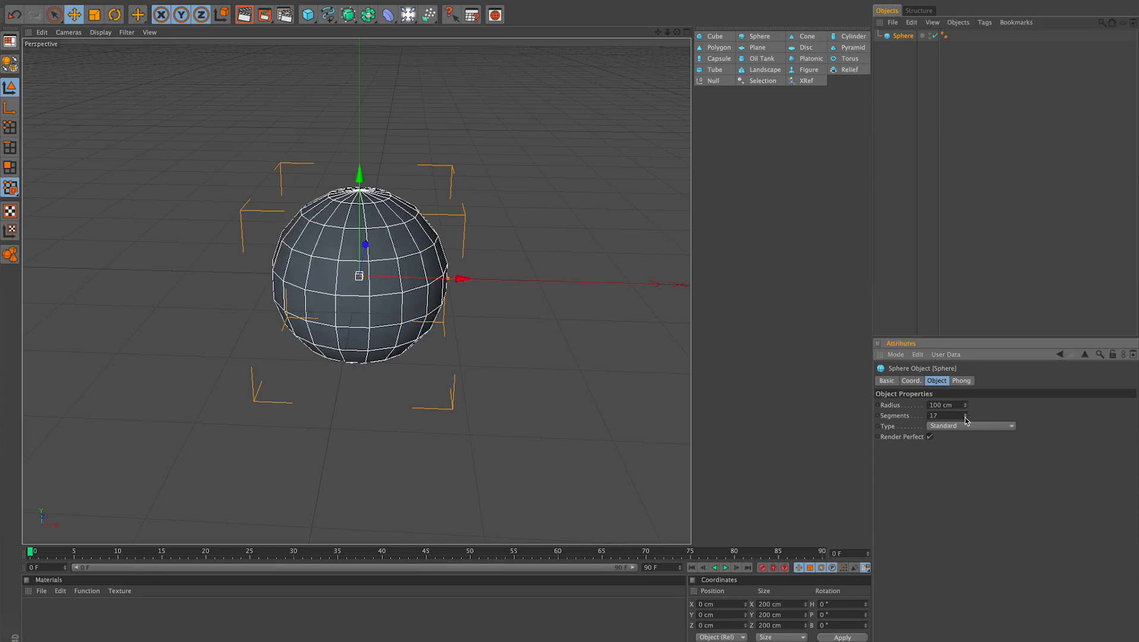
click(966, 420)
click(966, 419)
click(966, 420)
click(966, 420)
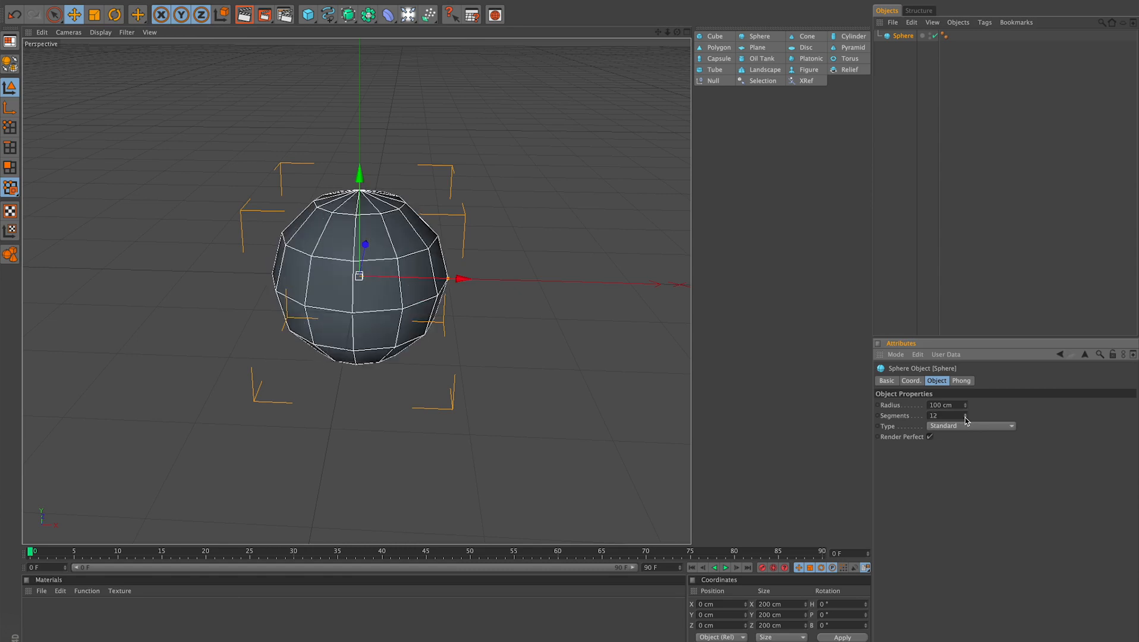
- Try the sphere with as few as 4 segments, and set it to 20 segments with a 182 cm radius
click(966, 420)
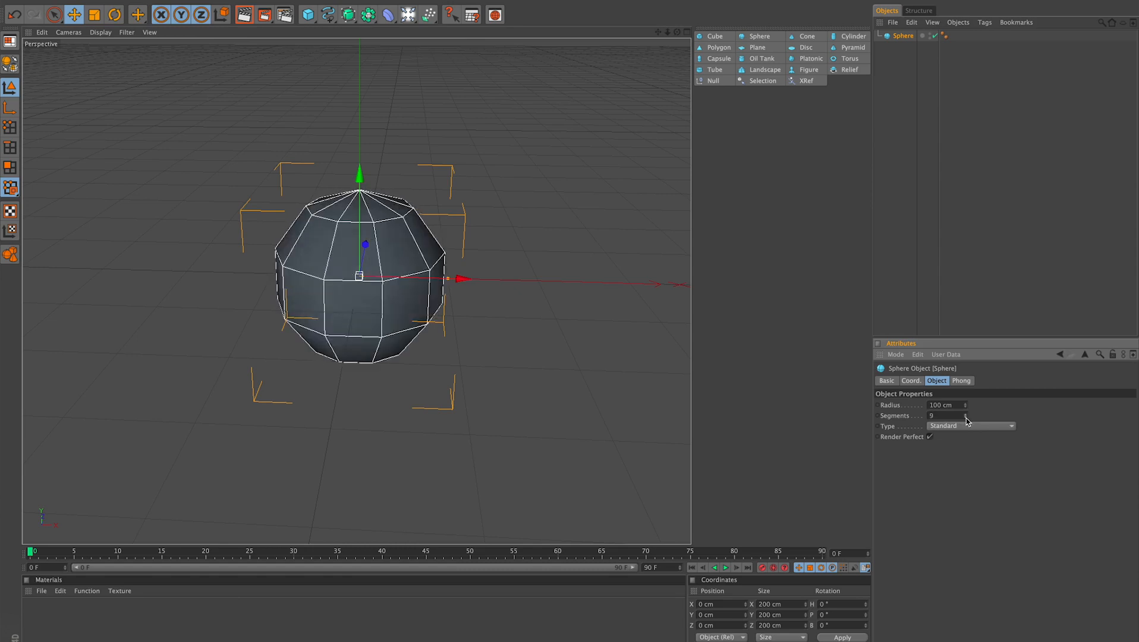
click(966, 419)
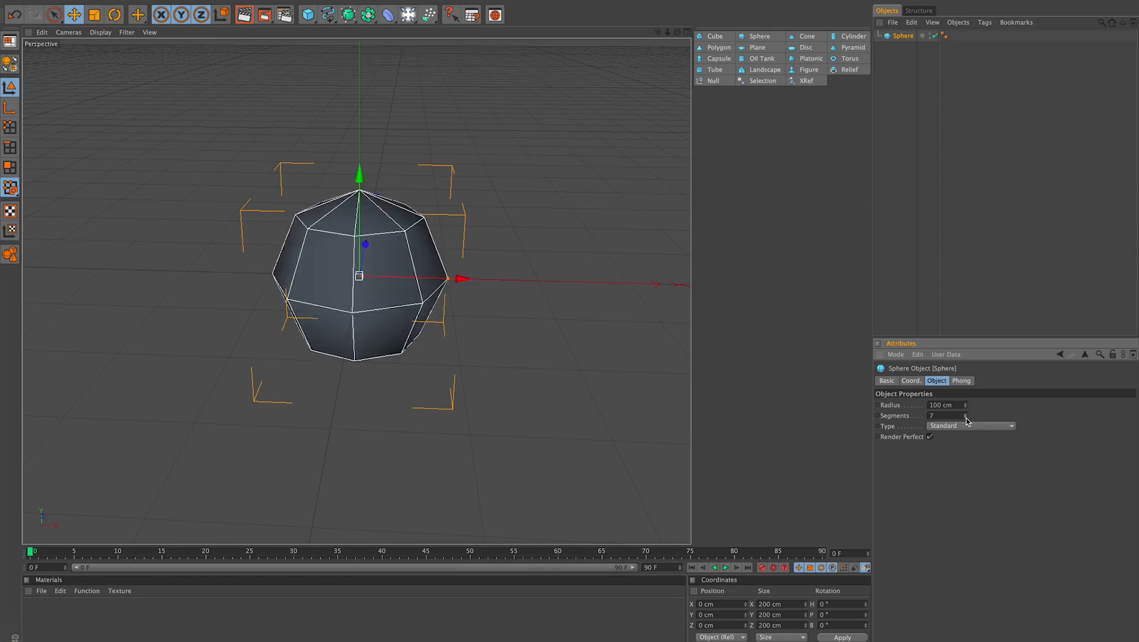
click(965, 419)
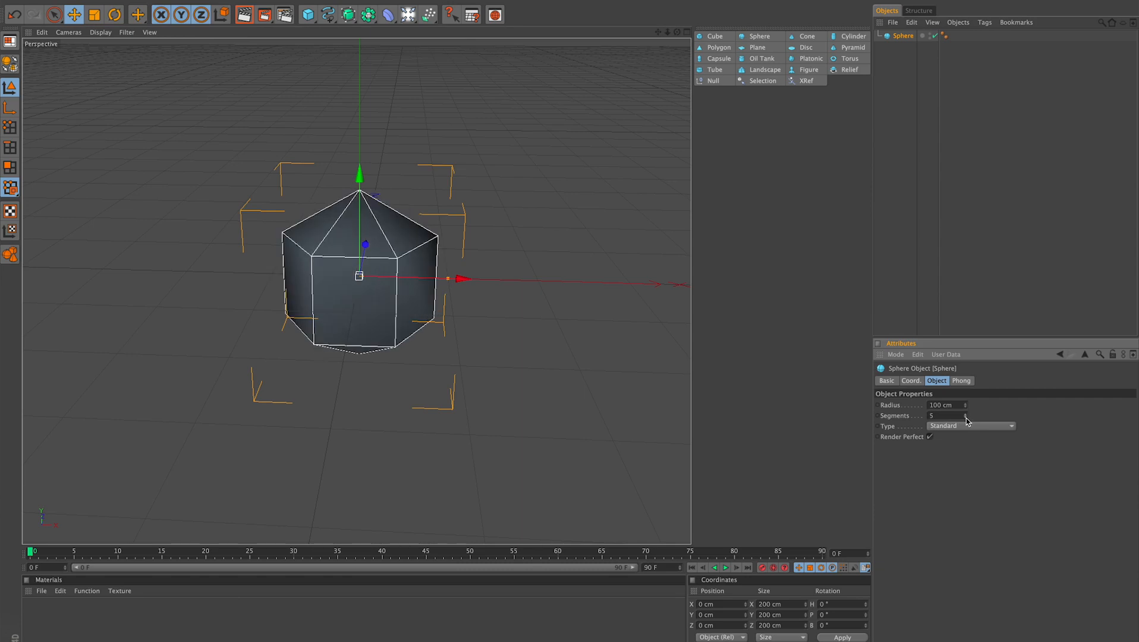
click(965, 419)
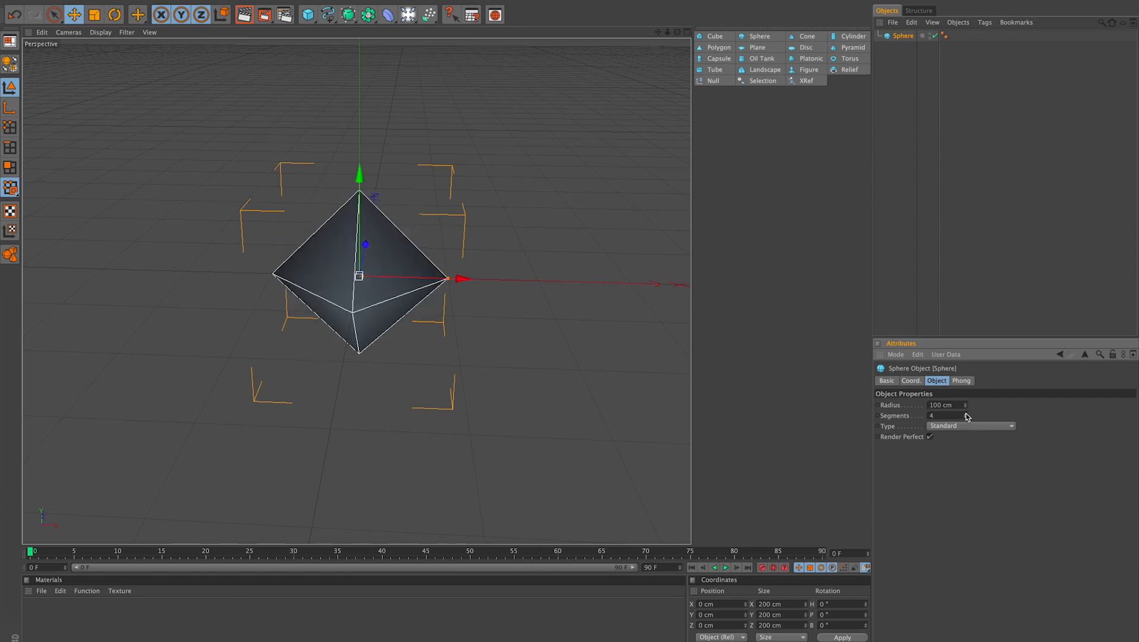
drag(966, 417, 966, 384)
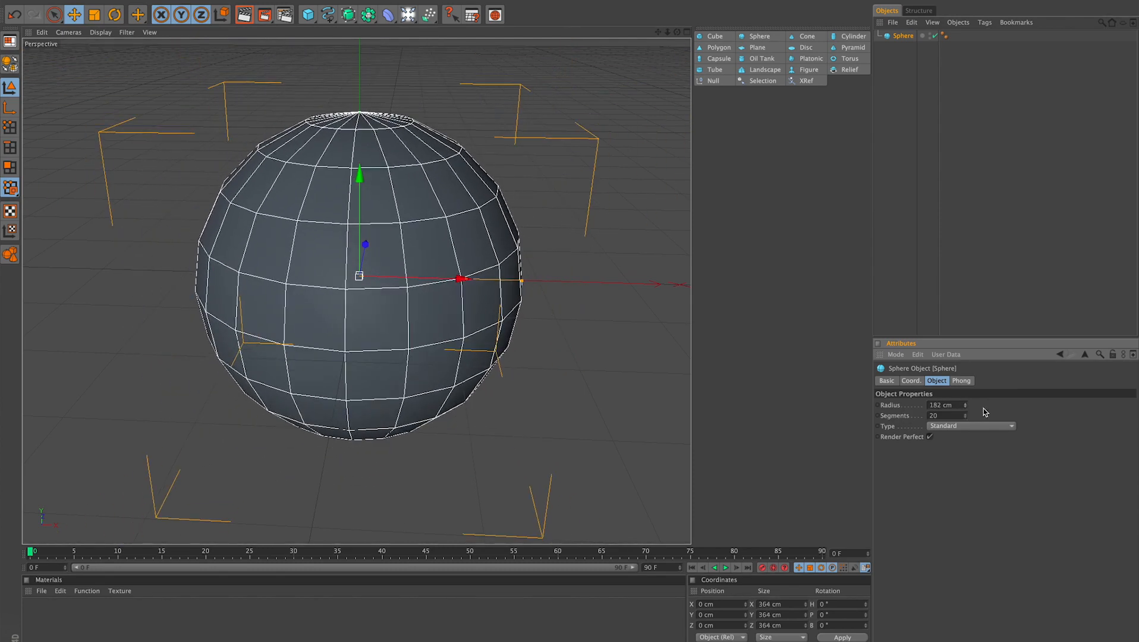
- Try the sphere's Tetrahedron, Hexahedron, Octahedron and Icosahedron types, and set it back to Standard
click(956, 427)
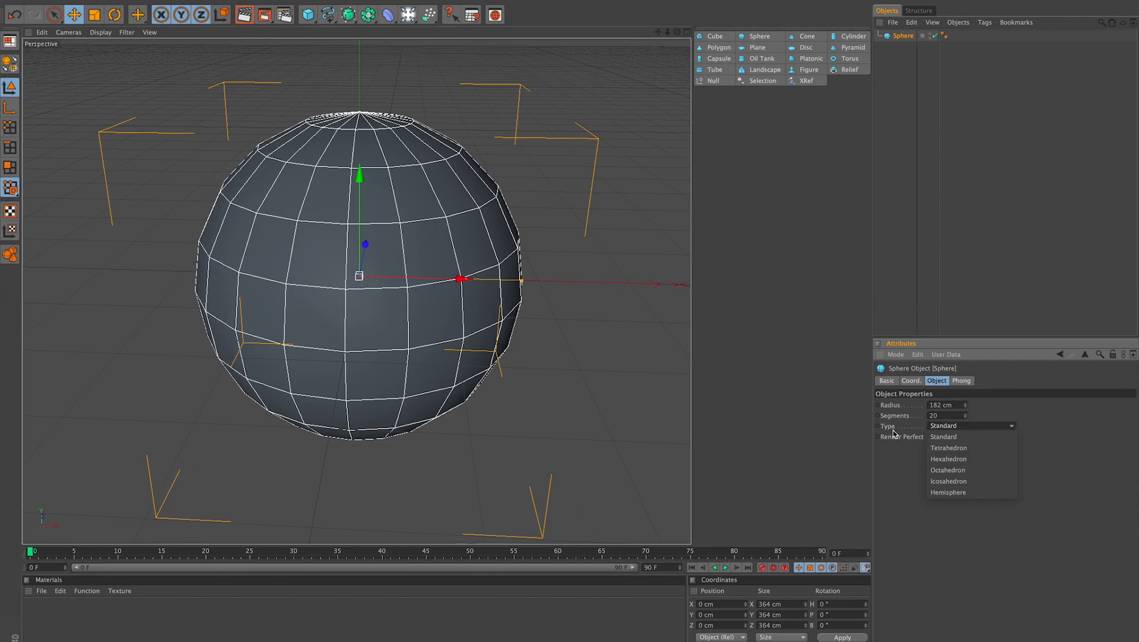
click(970, 449)
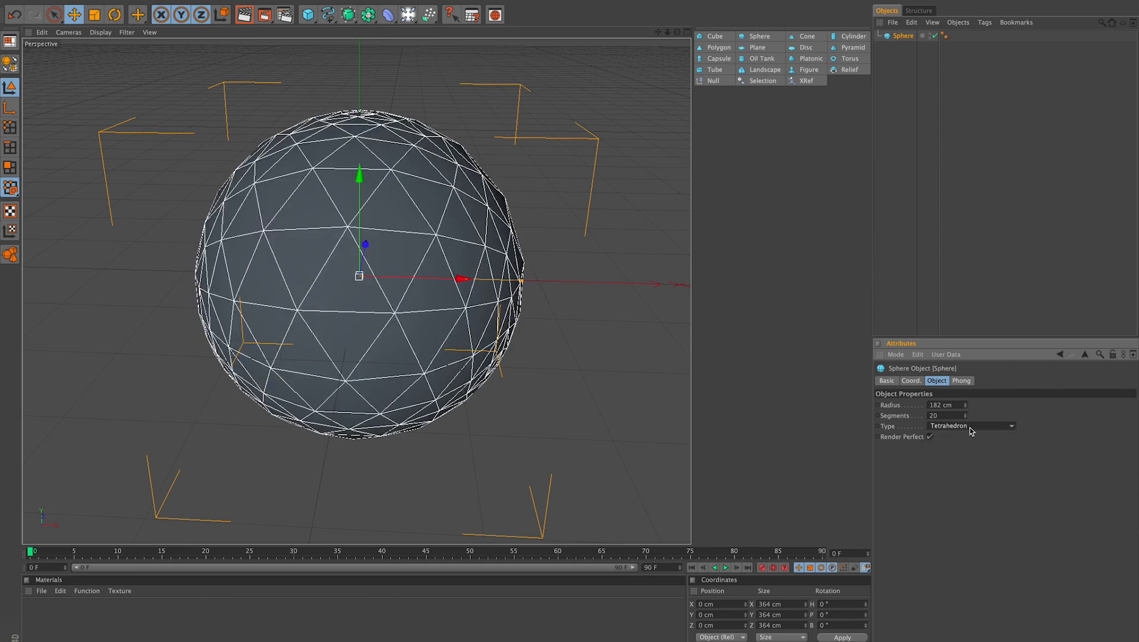
click(970, 427)
click(963, 458)
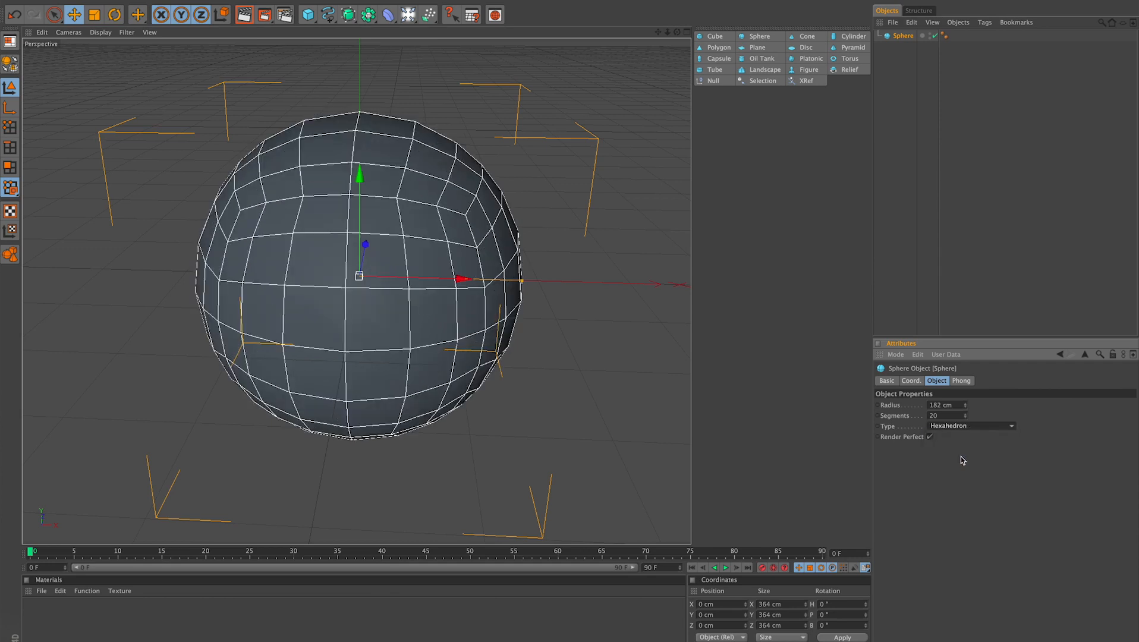
click(966, 426)
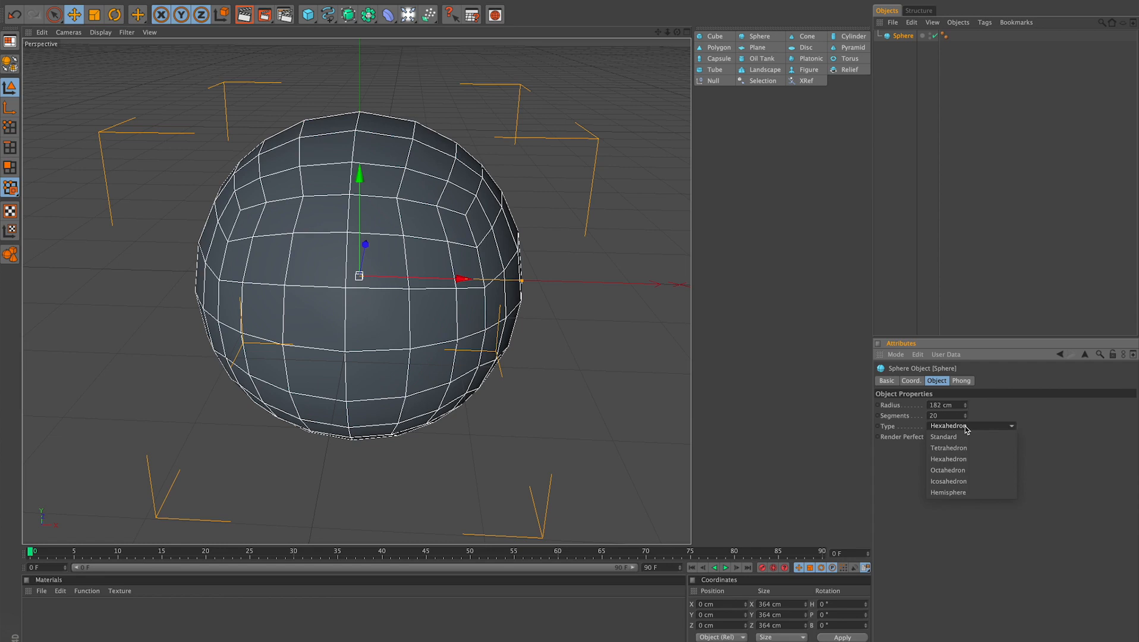
click(961, 469)
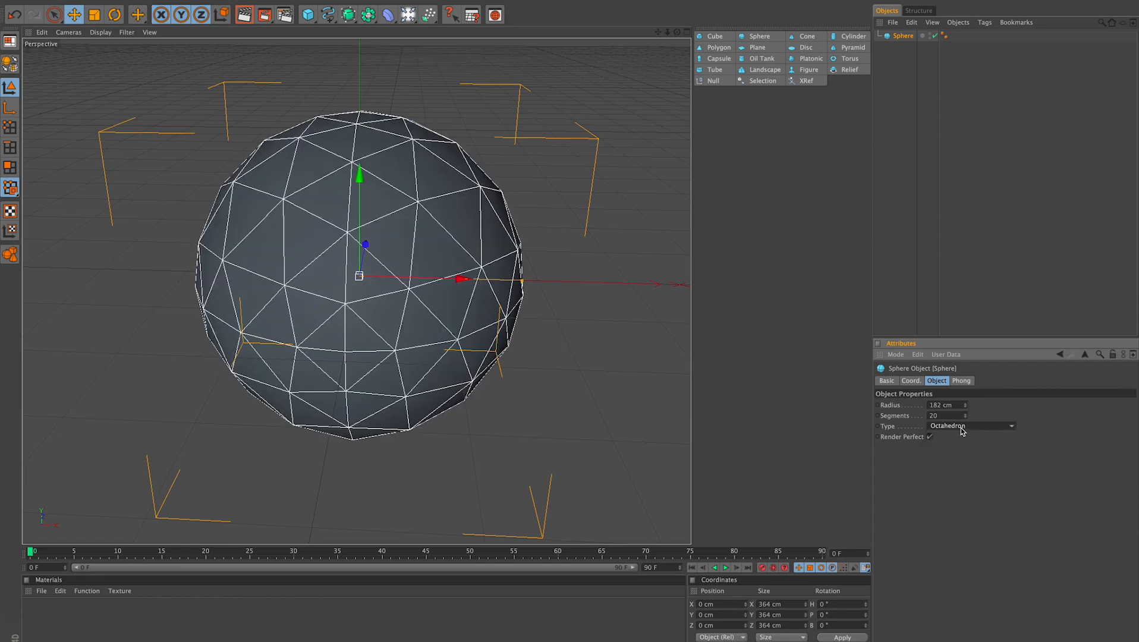
click(961, 427)
click(958, 483)
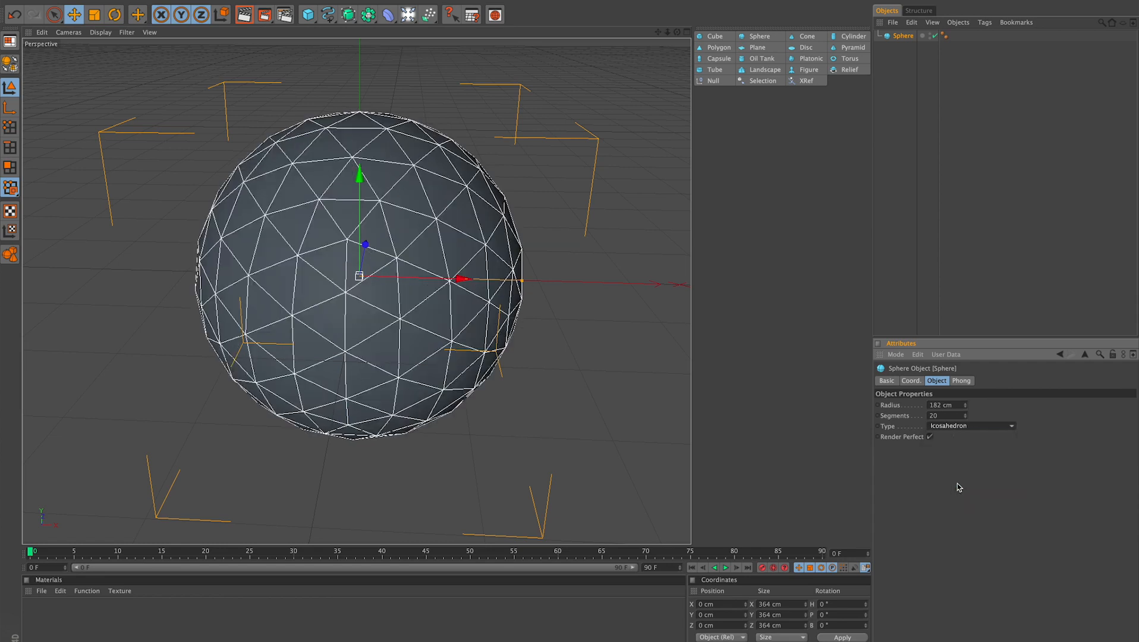
click(962, 427)
click(957, 437)
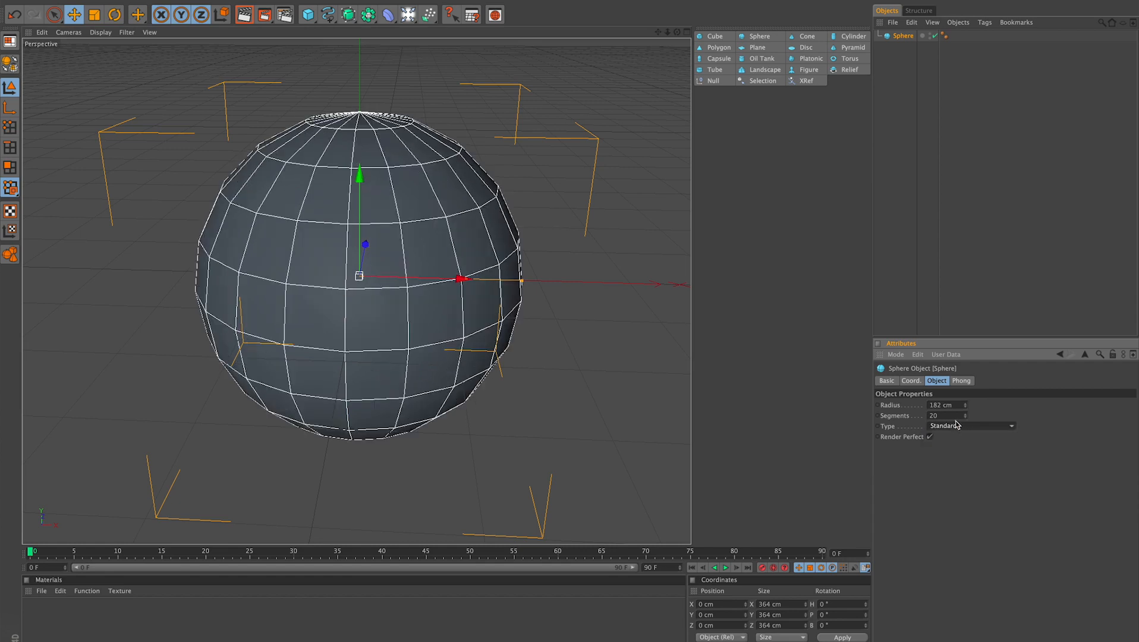
- Delete the sphere's Phong tag to compare the shading, and undo the deletion
click(960, 381)
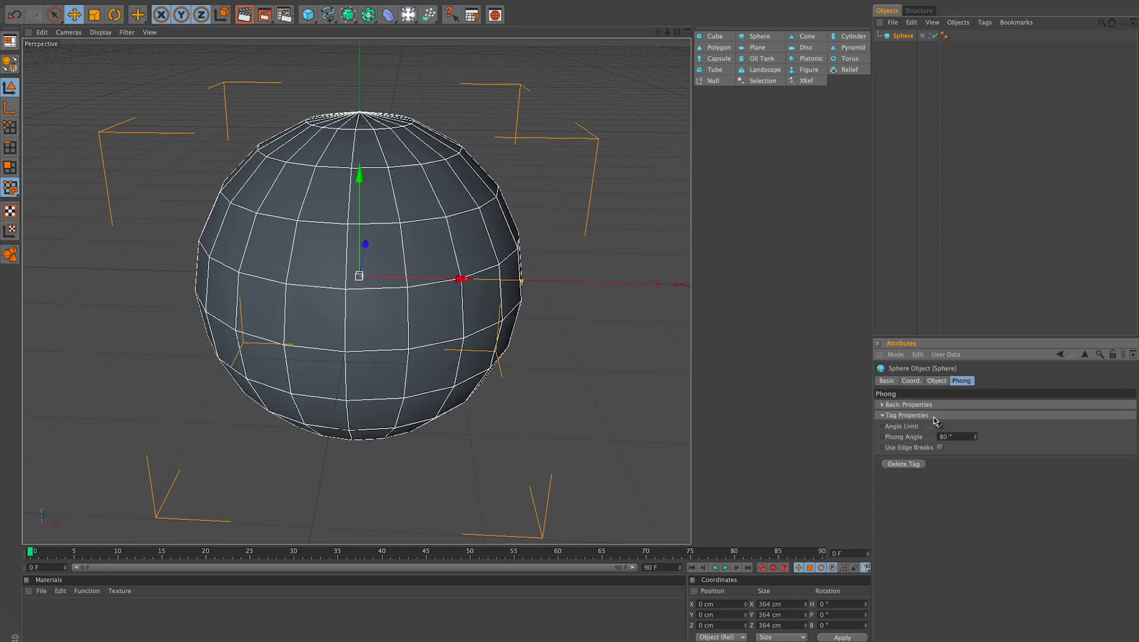
click(945, 36)
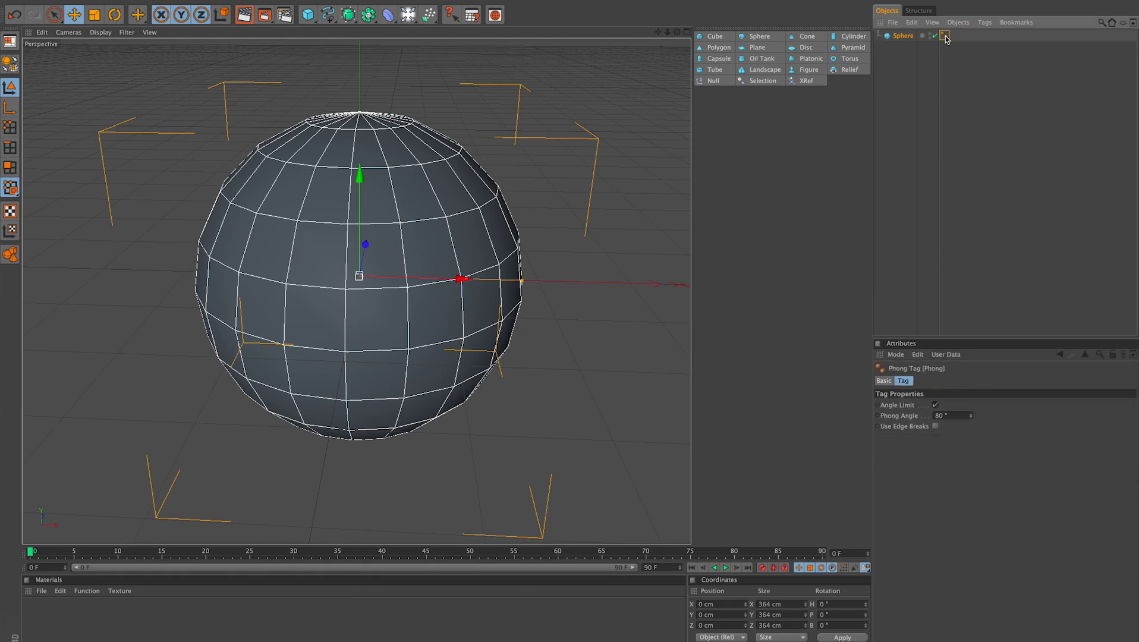
key(Delete)
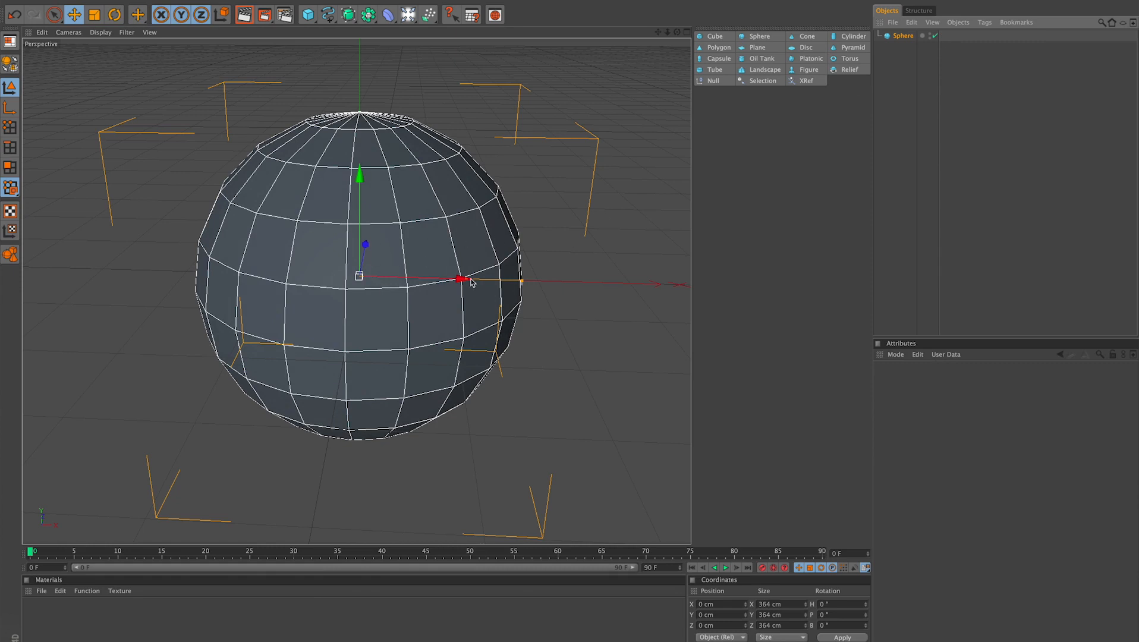
key(ctrl+z)
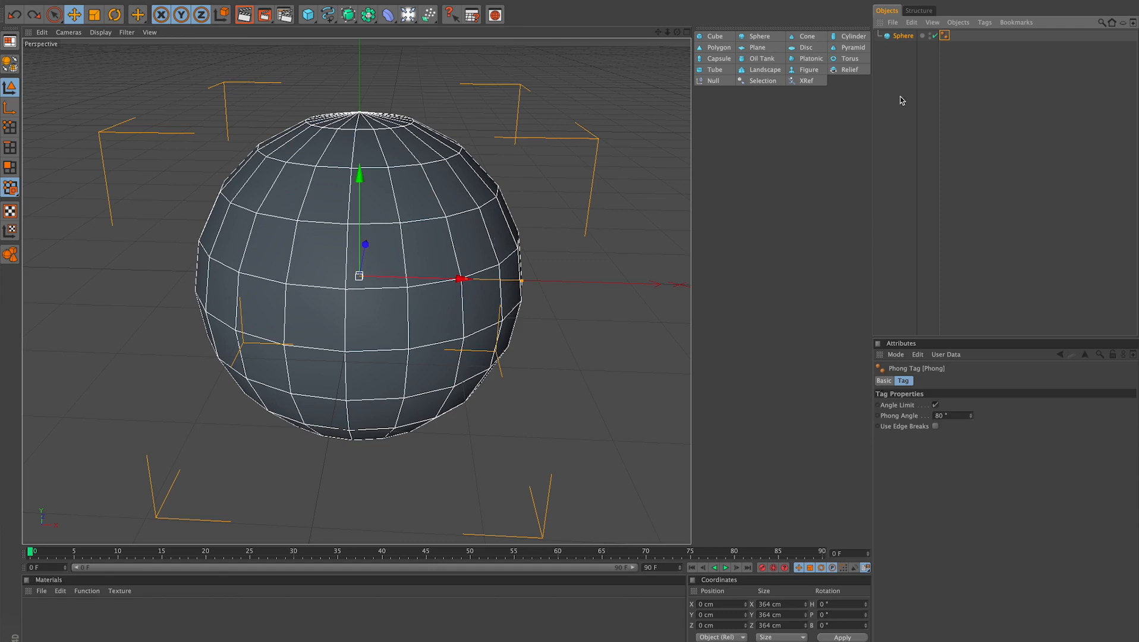
- Set the sphere's Visible in Editor option to Off and render the perspective view
click(903, 36)
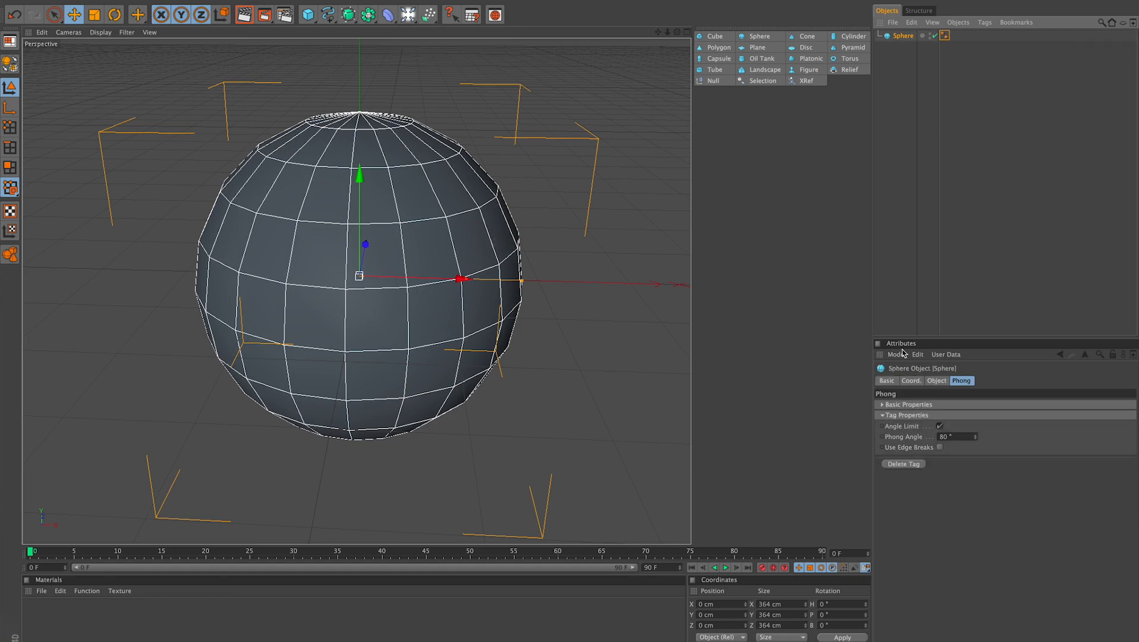
click(891, 381)
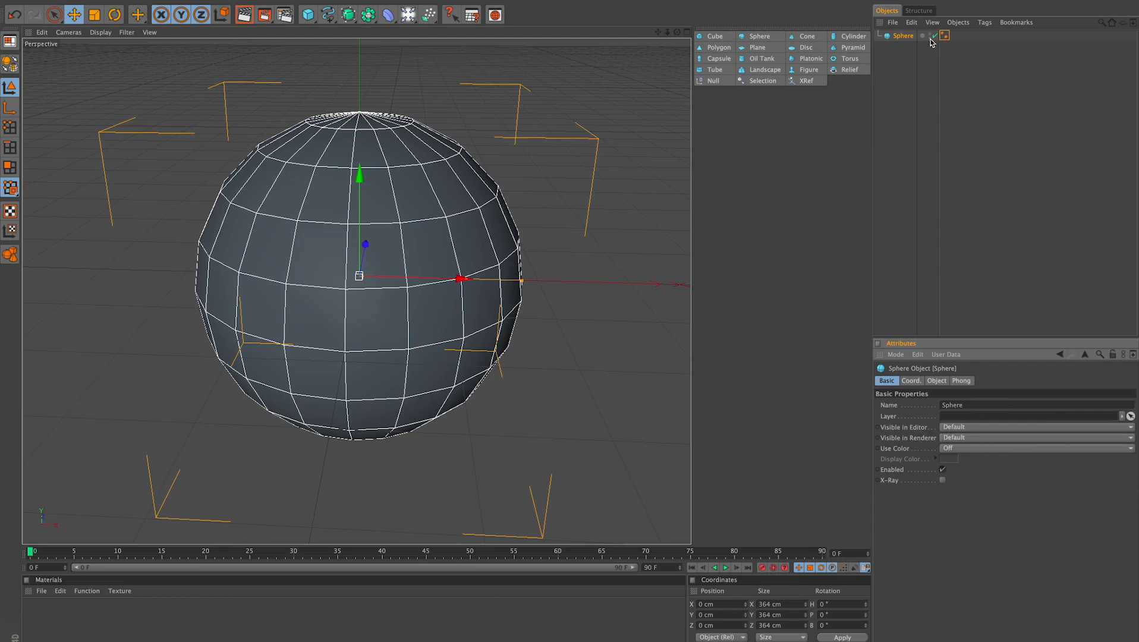
click(952, 428)
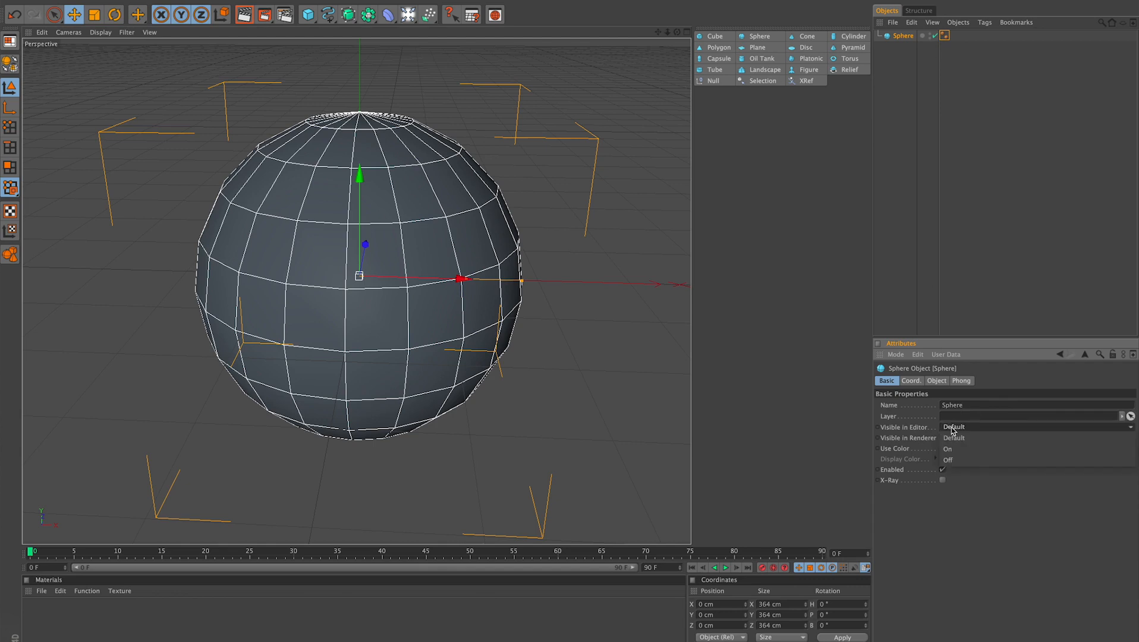
click(951, 460)
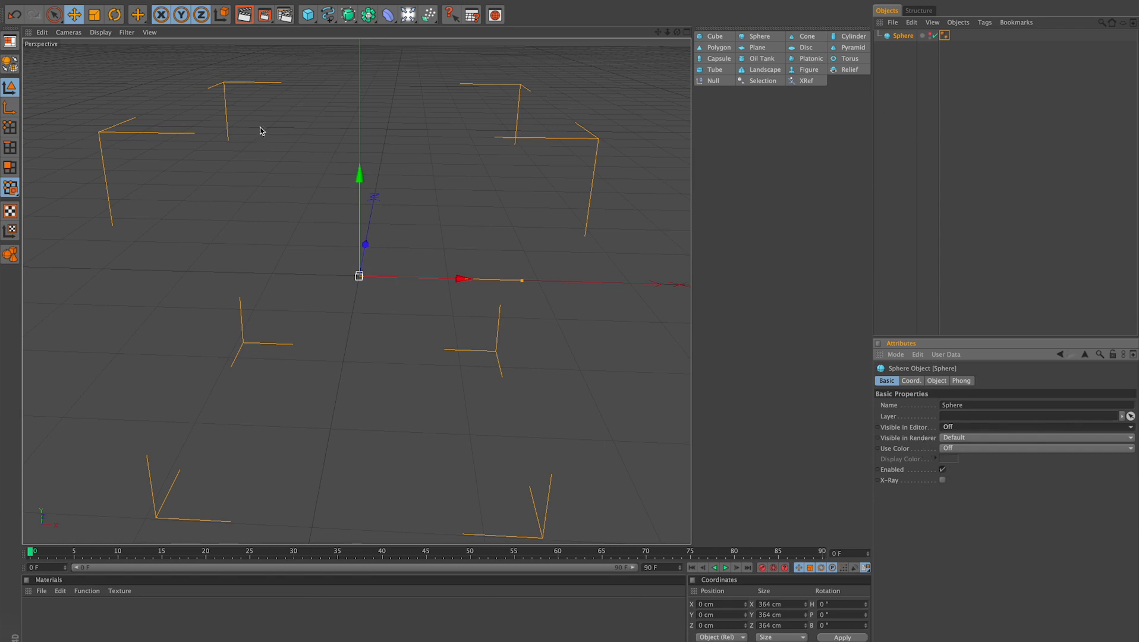
key(ctrl+r)
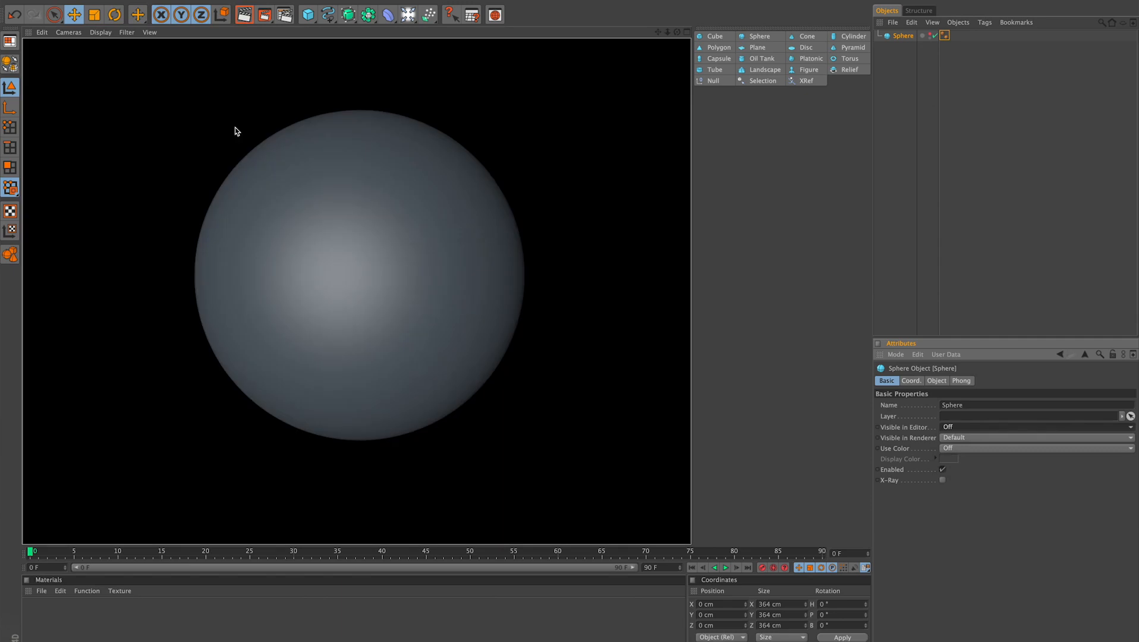
click(534, 203)
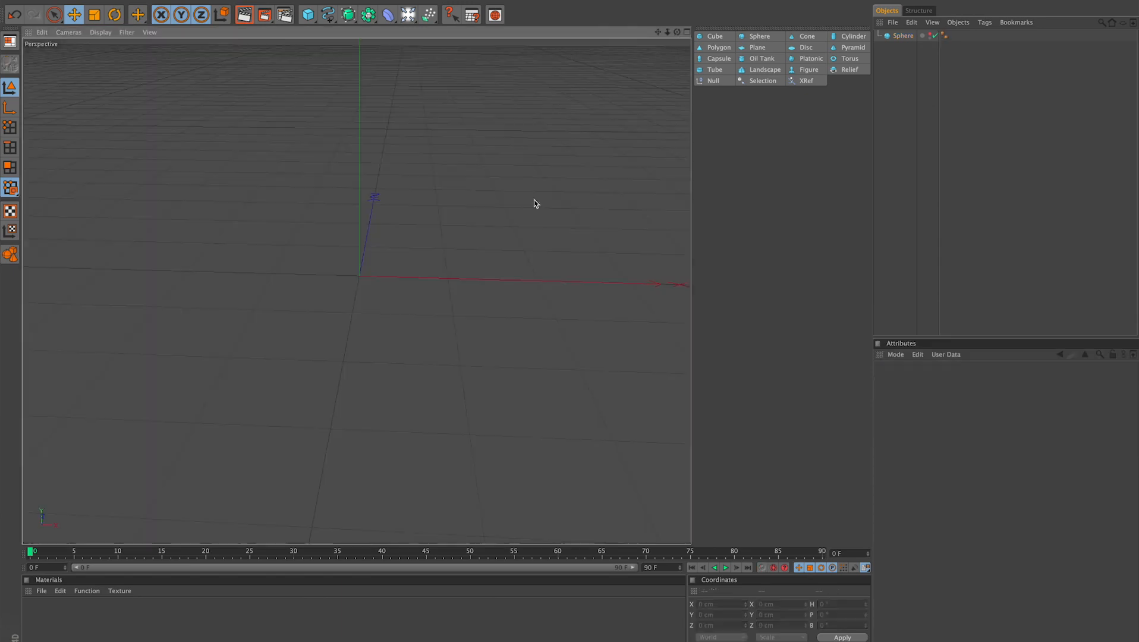
- Hide the sphere from the renderer as well for a test render, and restore its default visibility
click(930, 40)
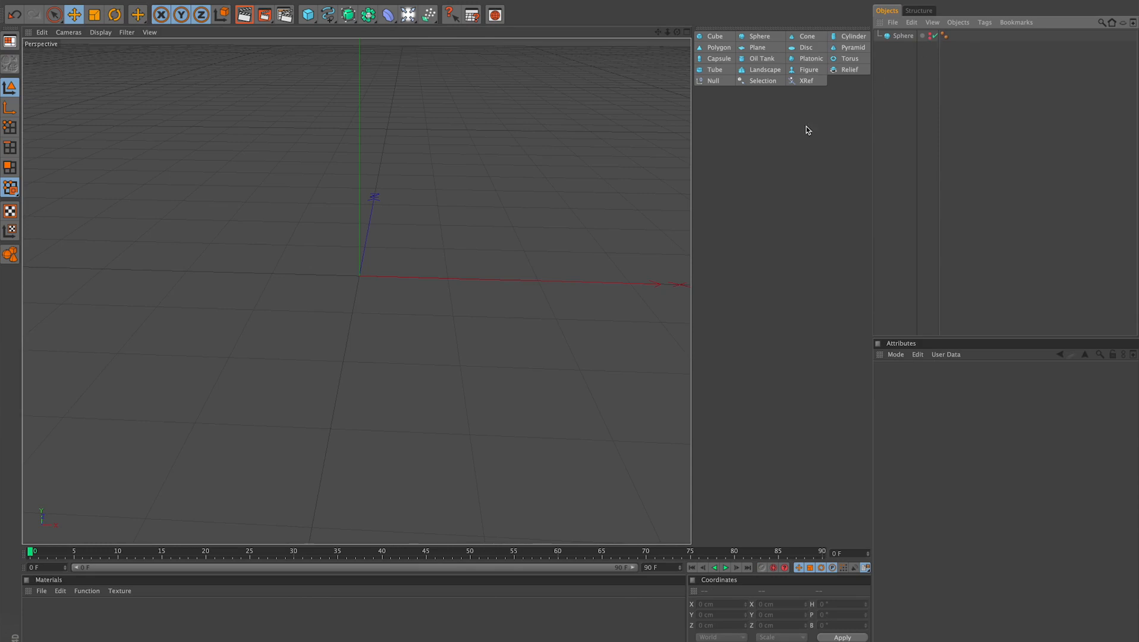
click(245, 14)
click(334, 221)
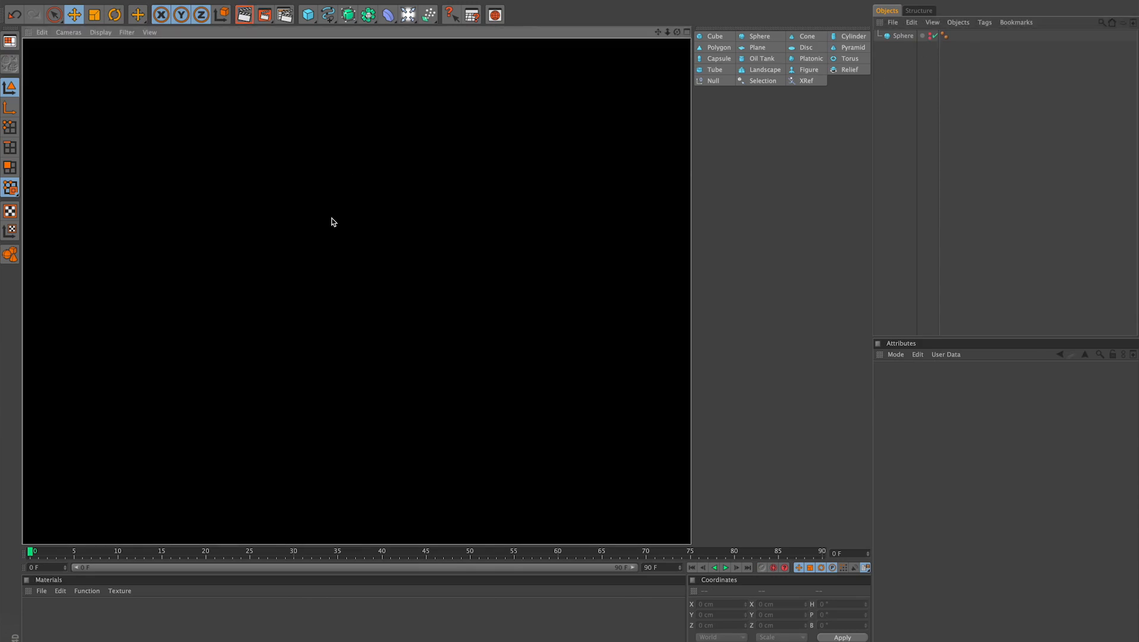
click(930, 36)
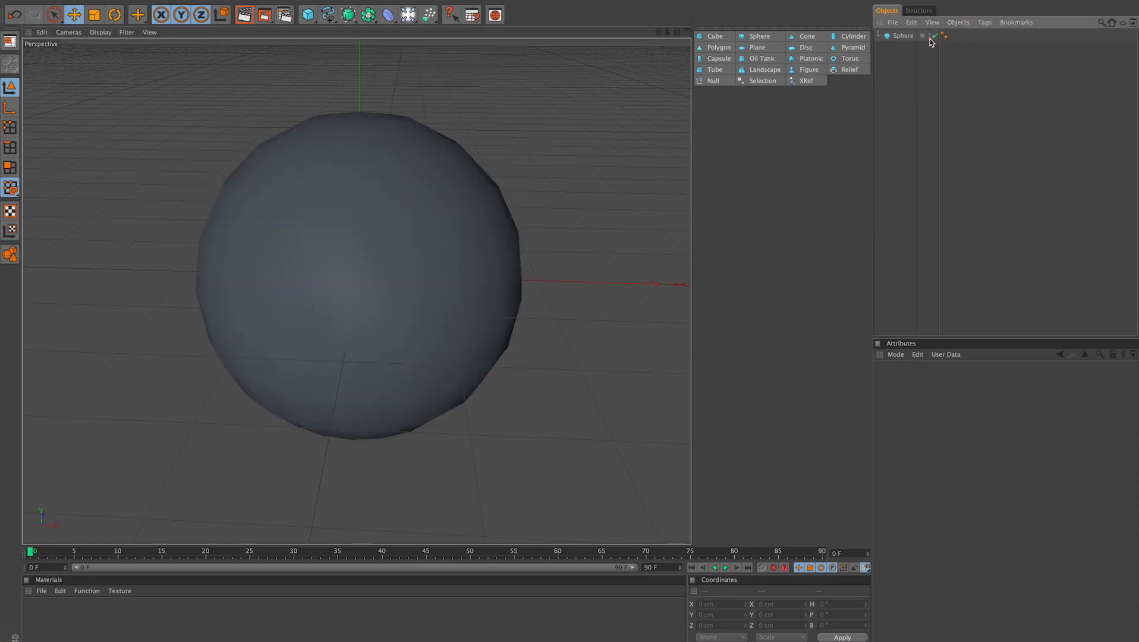
- Check the sphere's Use Color options, leaving them at Off, and enable X-Ray for the sphere
click(903, 36)
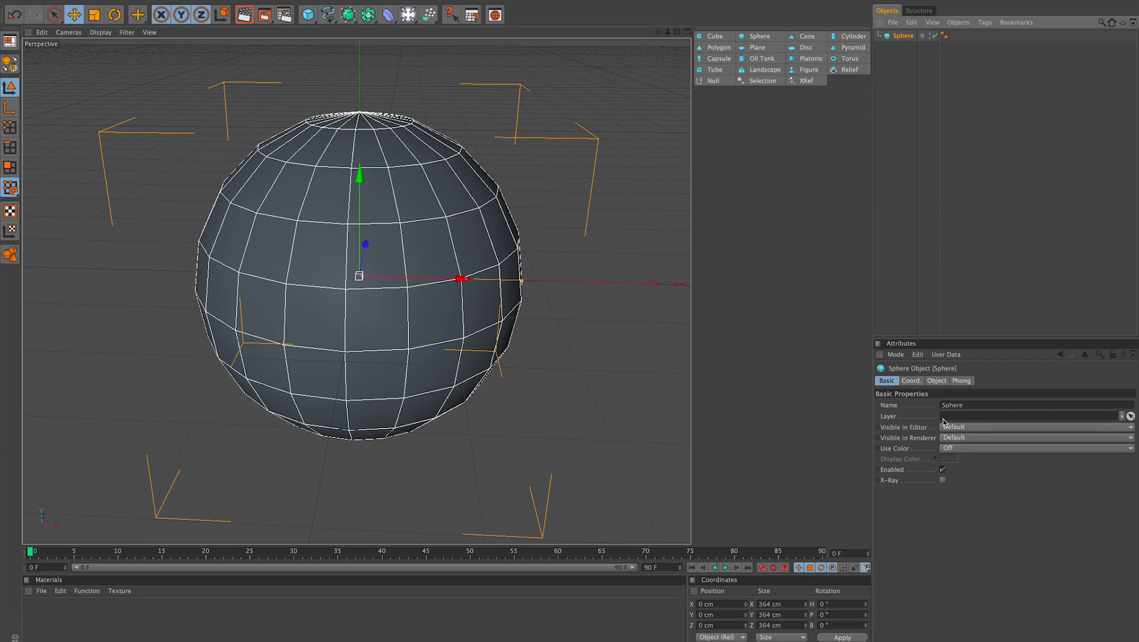
click(955, 449)
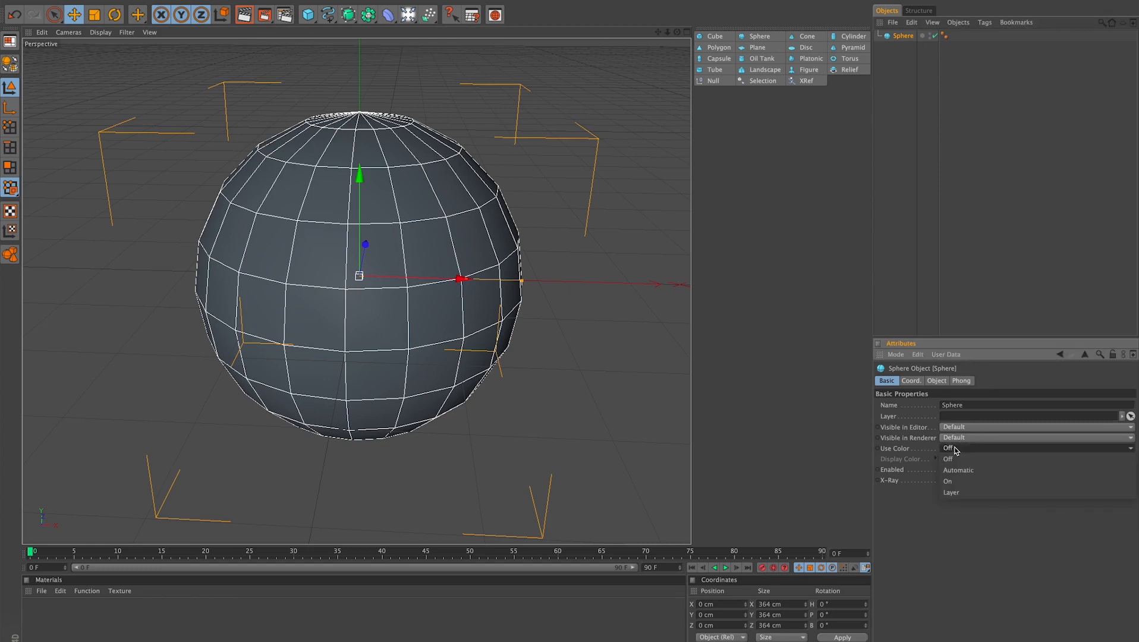
click(950, 534)
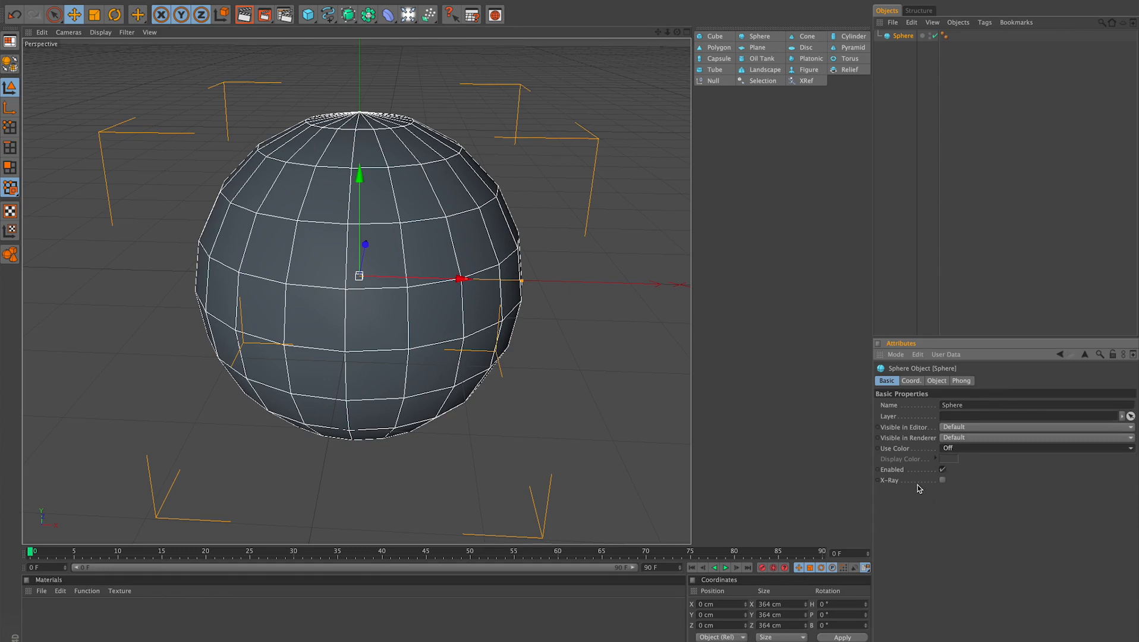
click(943, 480)
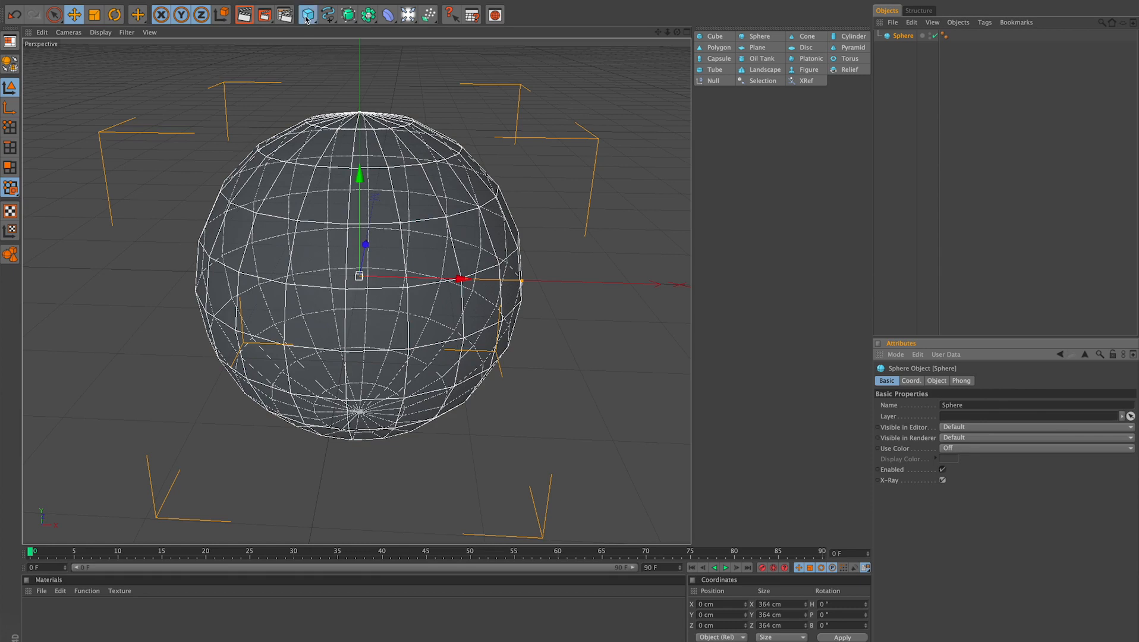
- Add a cube inside the sphere and scale it down uniformly to about 73 cm
drag(308, 15, 340, 33)
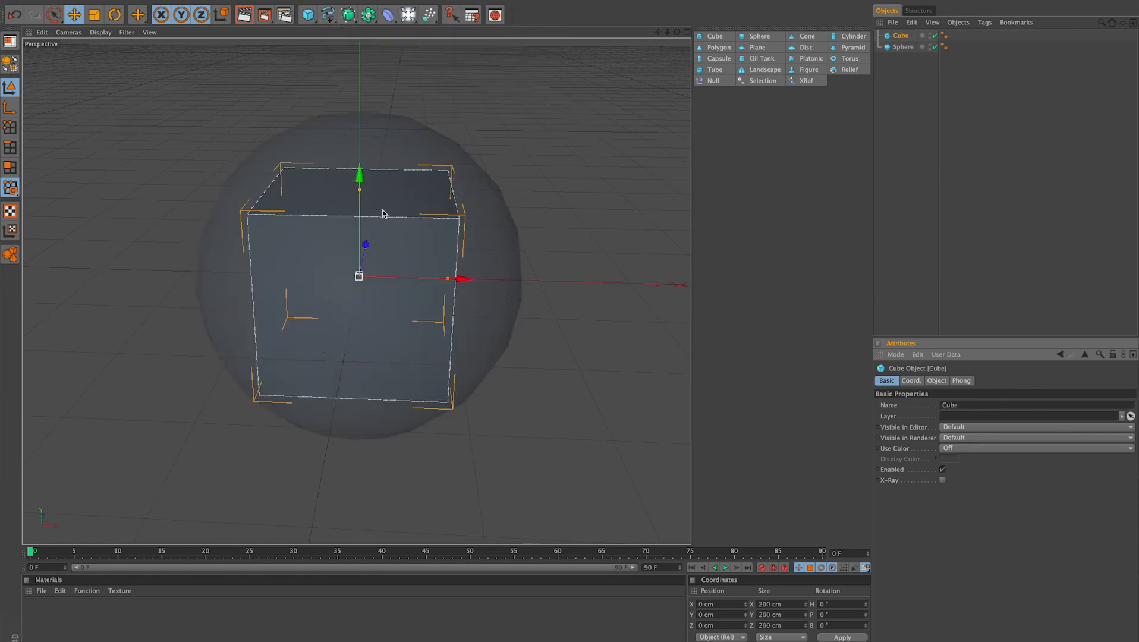
key(t)
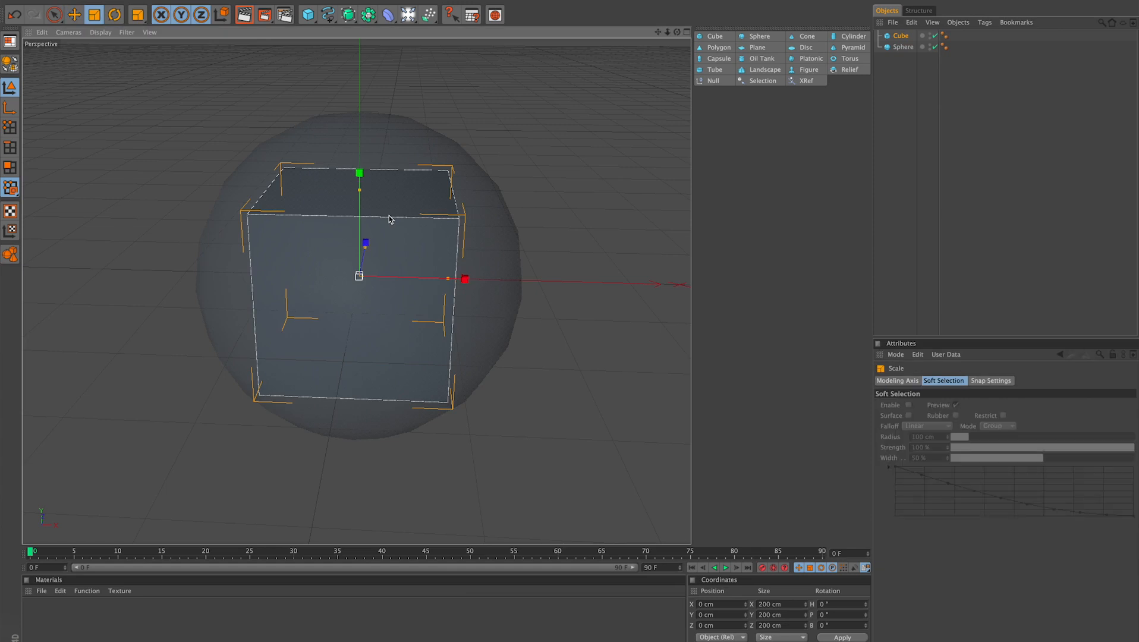
drag(433, 228, 373, 196)
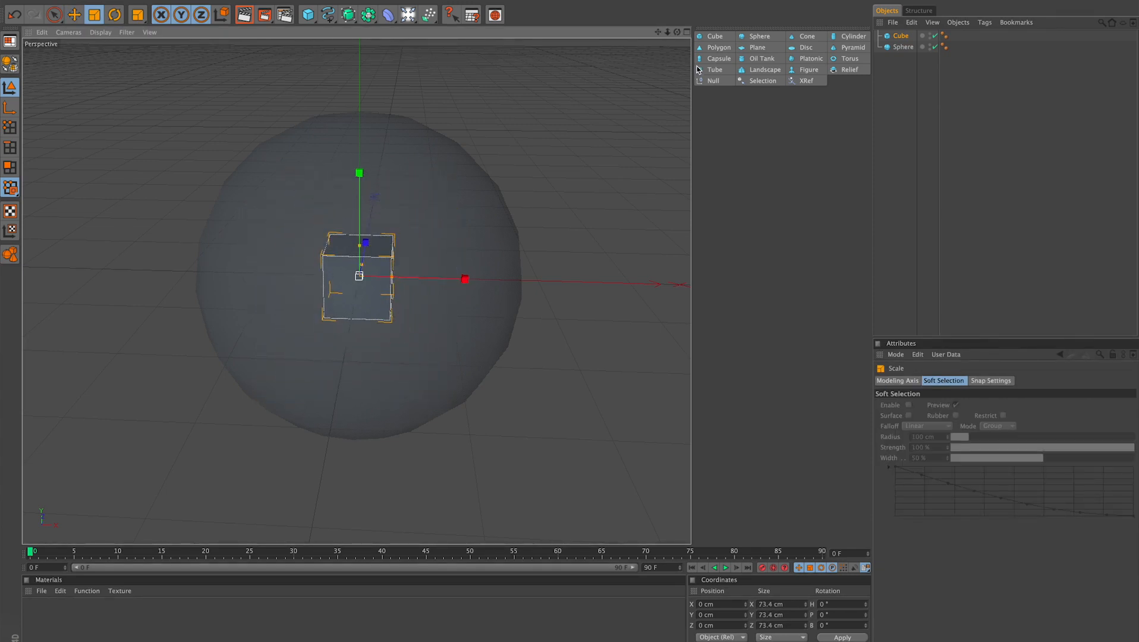
mouse_move(677, 31)
mouse_down()
mouse_move(660, 42)
mouse_move(678, 36)
mouse_up()
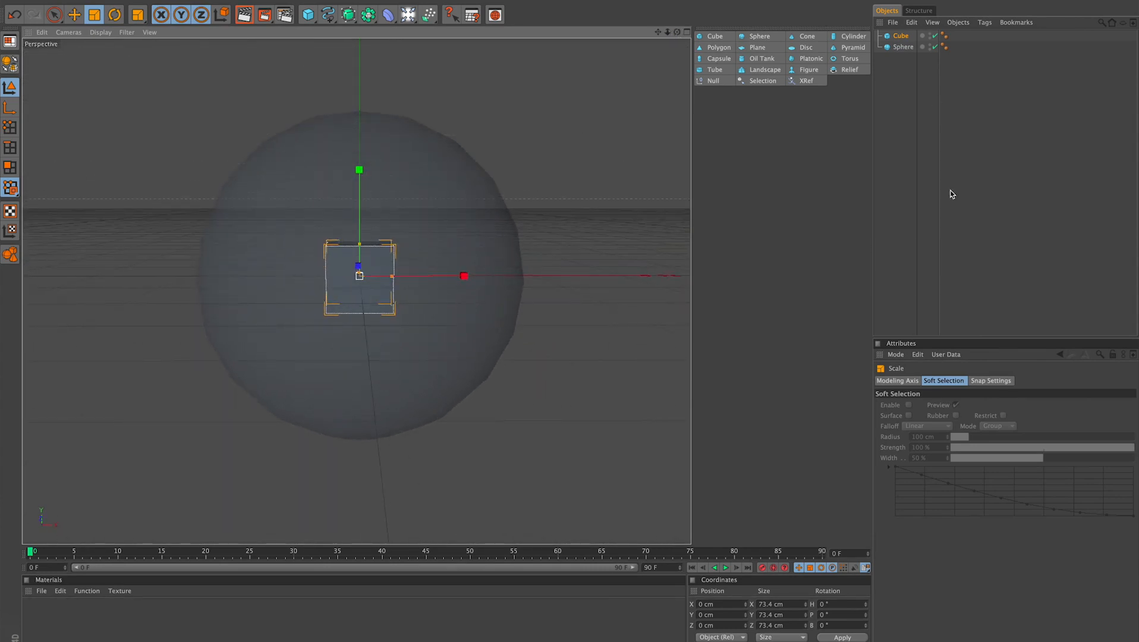
- Disable X-Ray for the sphere
click(907, 48)
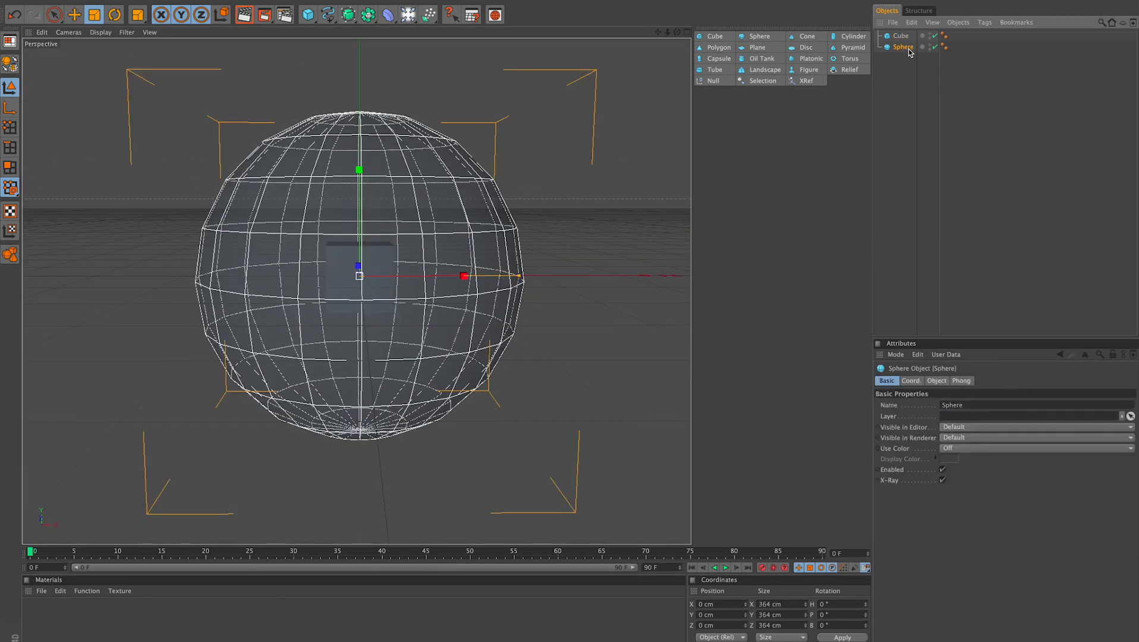
click(943, 480)
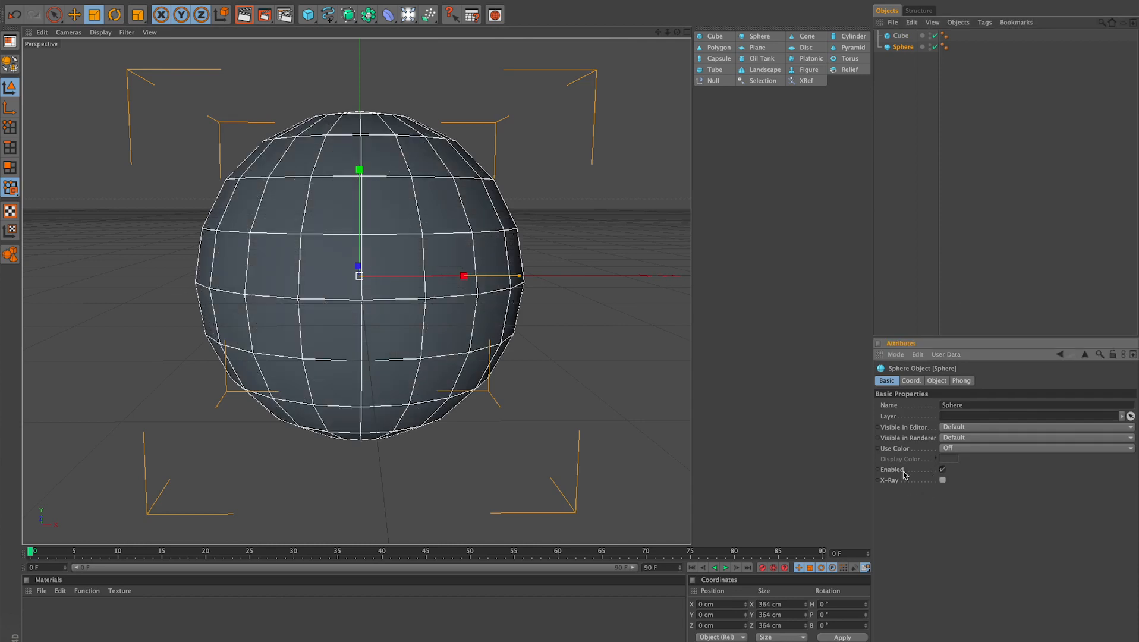
- Add a cone primitive, delete the cube and the sphere, and select the cone
mouse_move(677, 31)
mouse_down()
mouse_move(690, 35)
mouse_move(666, 39)
mouse_move(675, 36)
mouse_up()
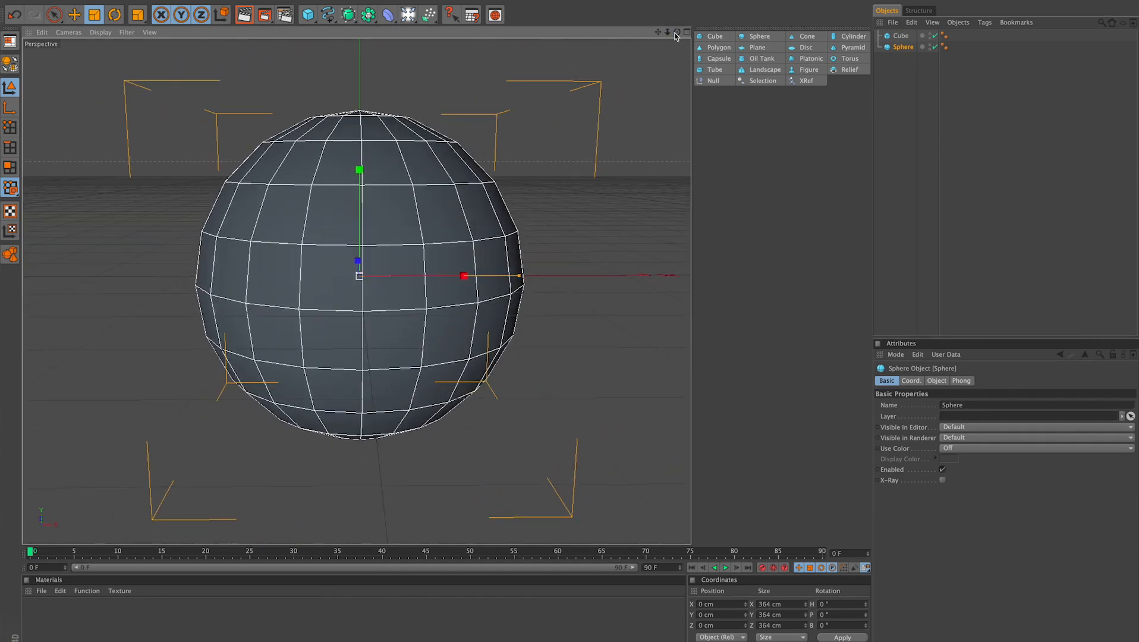
click(807, 37)
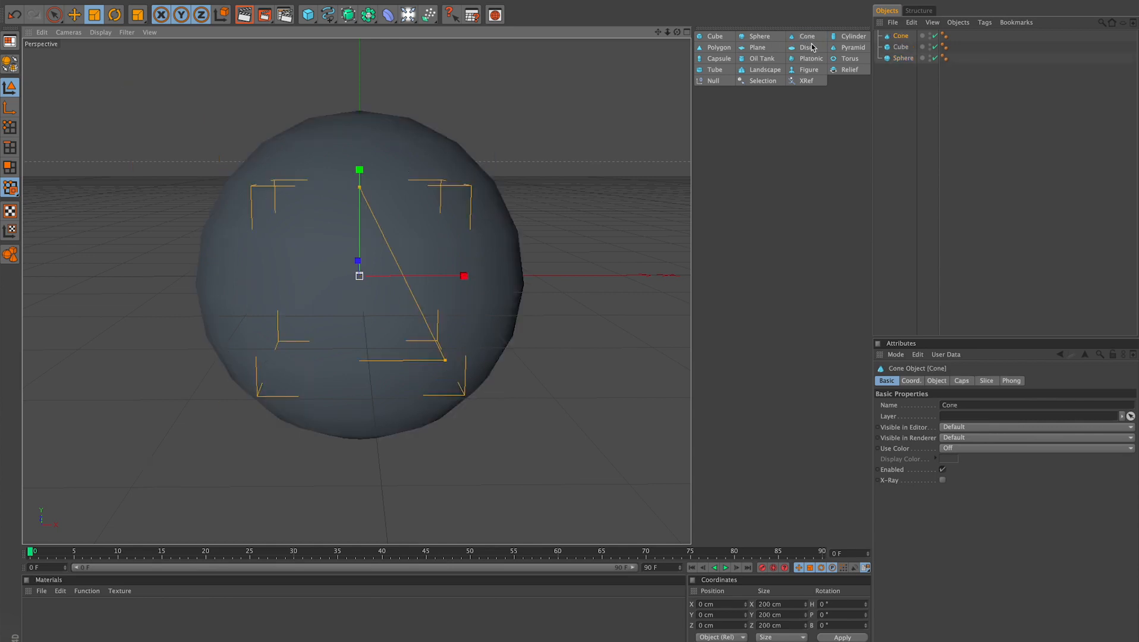
drag(890, 77, 927, 49)
key(Delete)
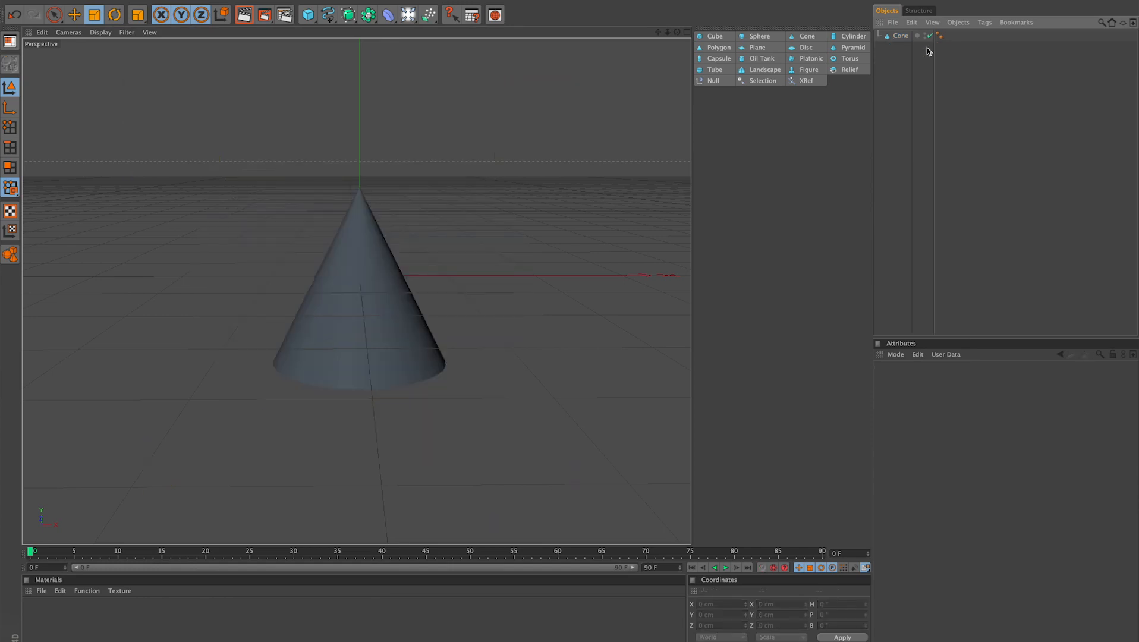
click(901, 36)
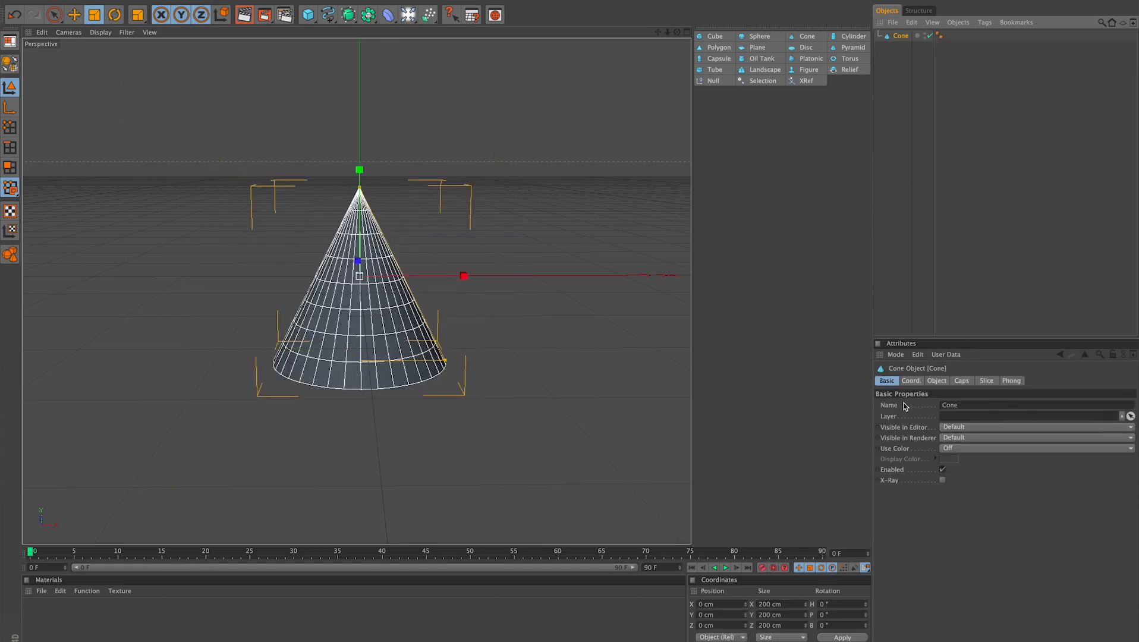
- Try rotating the cone to H 49°, P 49° and B 59°, and undo the three rotation changes
click(911, 381)
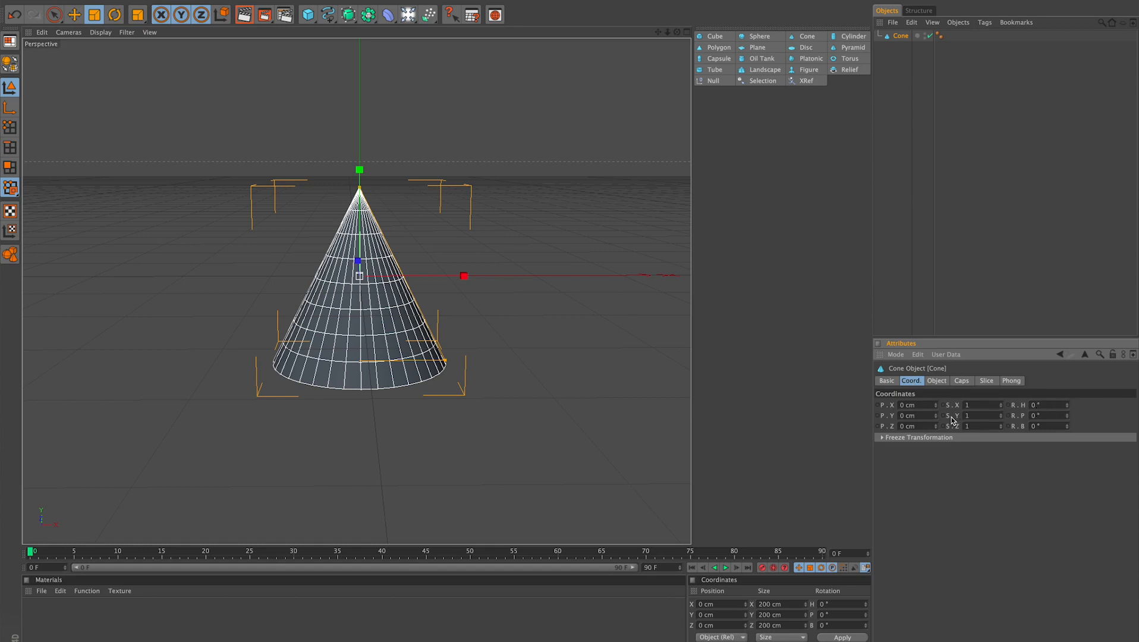
mouse_move(1067, 405)
mouse_down()
mouse_move(1106, 405)
mouse_move(1068, 416)
mouse_move(1089, 416)
mouse_move(1071, 427)
mouse_move(1097, 426)
mouse_move(1066, 427)
mouse_up()
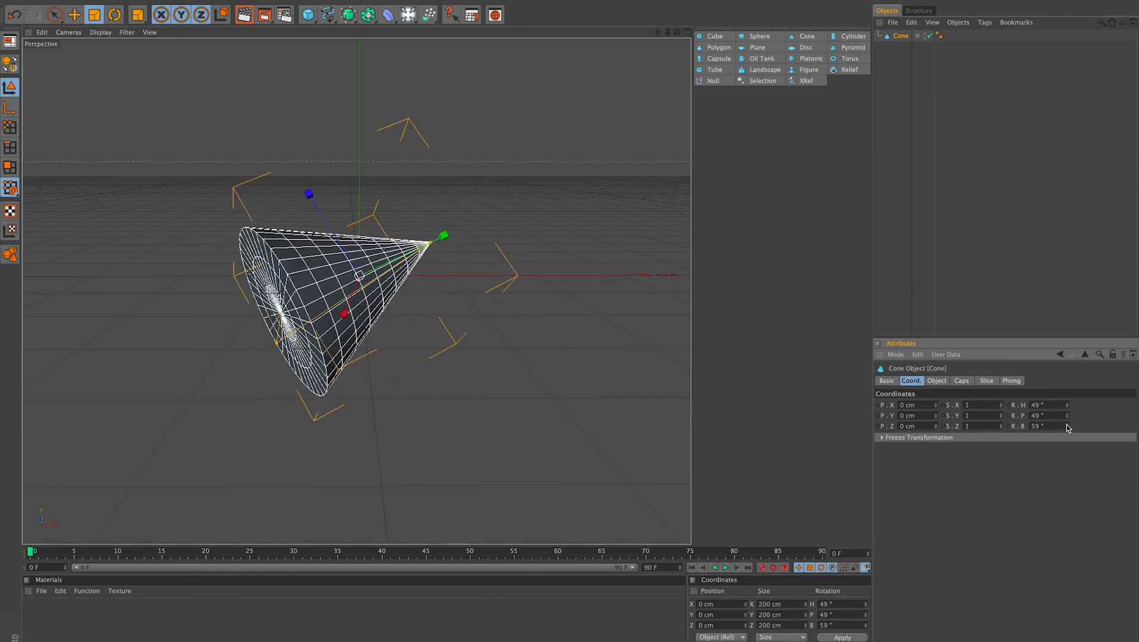
key(ctrl+z)
key(ctrl+z)
key(ctrl+z)
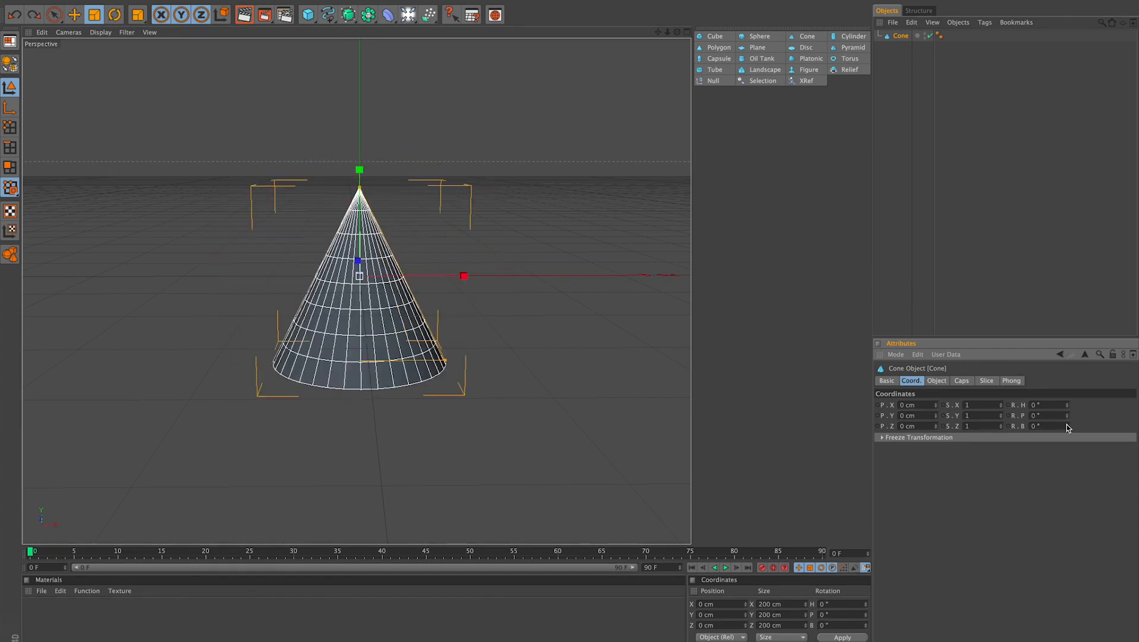
- Try changing the cone's X and Y scale values one after the other, undoing each change
mouse_move(1002, 405)
mouse_down()
mouse_move(1058, 405)
mouse_move(1002, 407)
mouse_up()
key(ctrl+z)
mouse_move(1004, 416)
mouse_down()
mouse_move(1034, 416)
mouse_move(1003, 416)
mouse_up()
key(ctrl+z)
- Move the cone to about X 31 cm, Y -17 cm and Z -43 cm using its position coordinates
mouse_move(936, 406)
mouse_down()
mouse_move(1027, 407)
mouse_move(796, 407)
mouse_move(1124, 406)
mouse_move(927, 406)
mouse_move(1011, 418)
mouse_move(937, 418)
mouse_move(975, 428)
mouse_move(927, 428)
mouse_move(937, 428)
mouse_up()
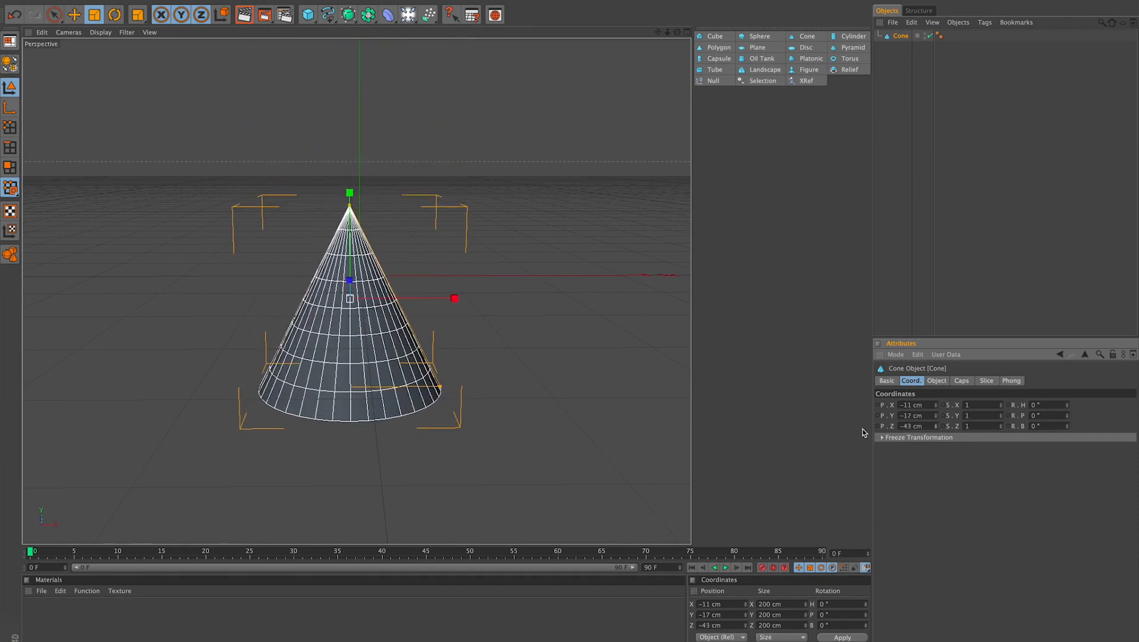
click(936, 405)
click(937, 404)
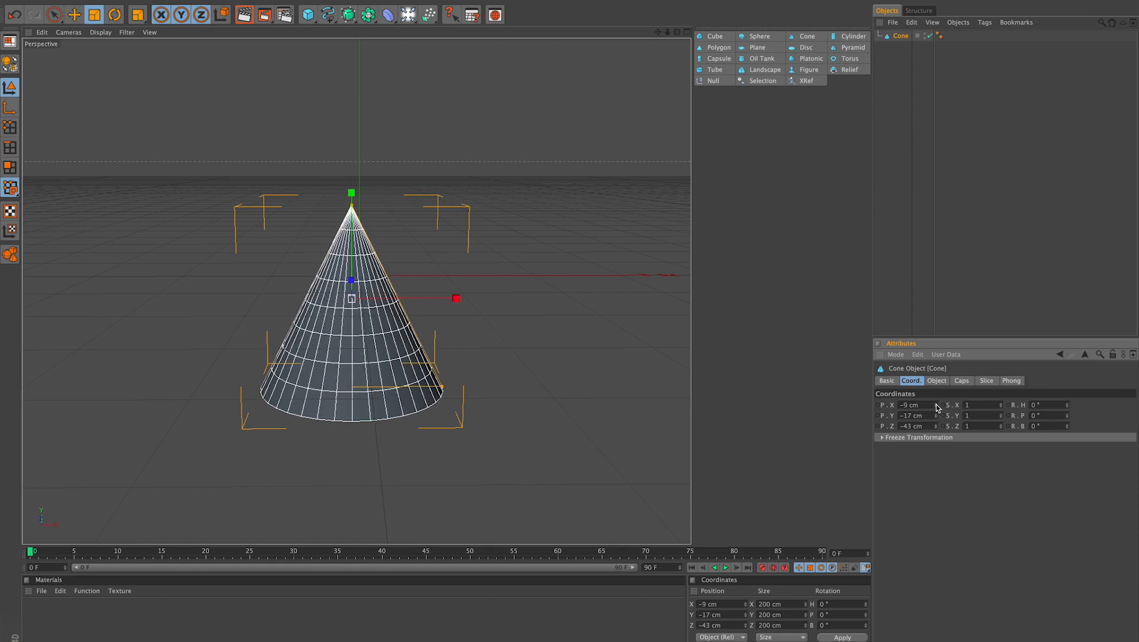
mouse_move(937, 407)
mouse_down()
mouse_move(958, 407)
mouse_move(935, 411)
mouse_up()
- Set the cone's top radius to about 158 cm, bottom radius to 140 cm and height to 233 cm
click(934, 379)
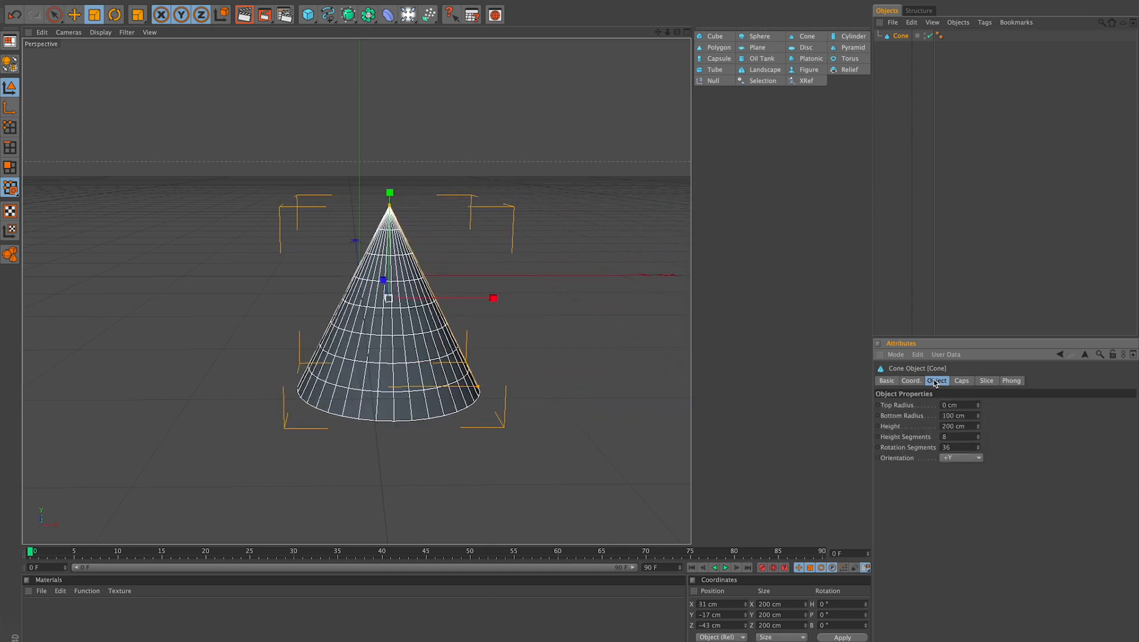
mouse_move(981, 407)
mouse_down()
mouse_move(980, 351)
mouse_move(979, 411)
mouse_up()
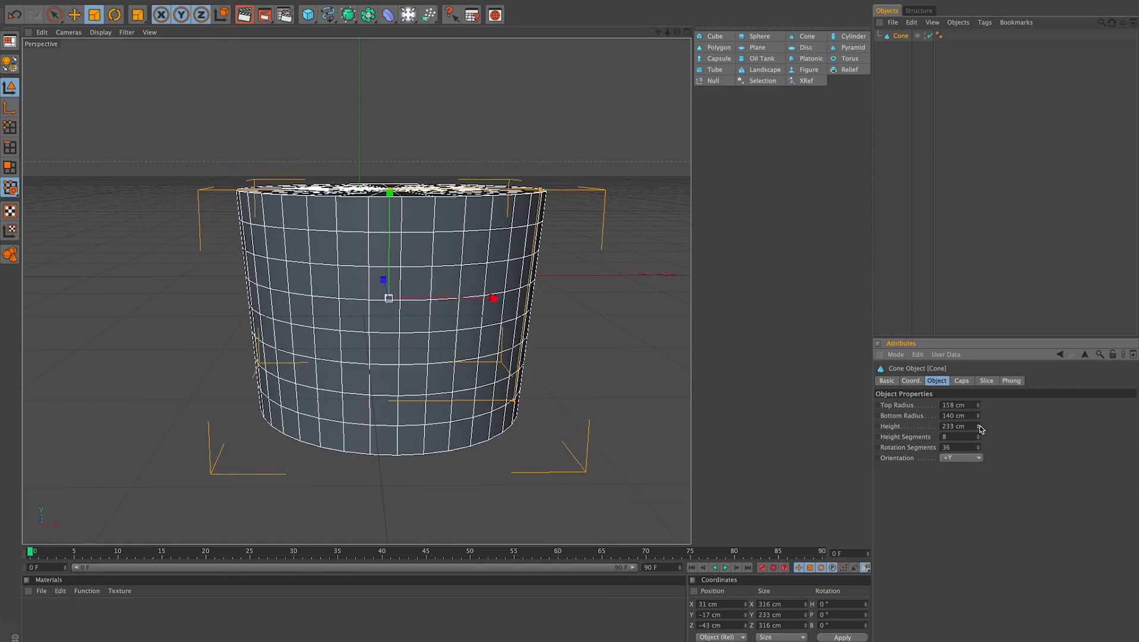
- Disable the cone's caps to look inside the open shape, and enable them again
click(963, 382)
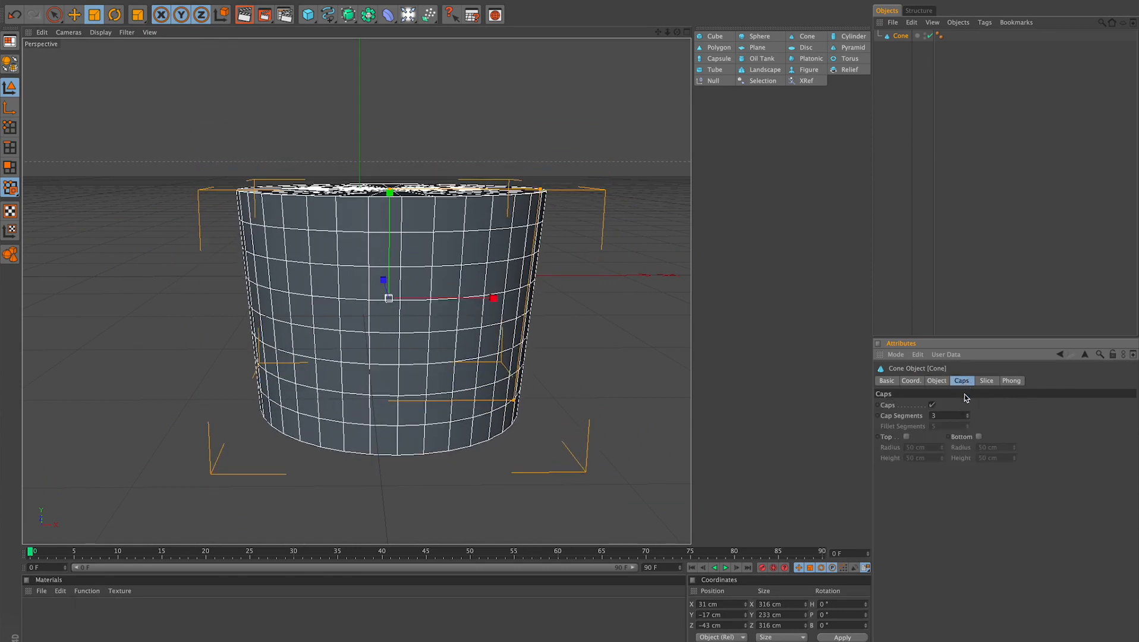
click(932, 405)
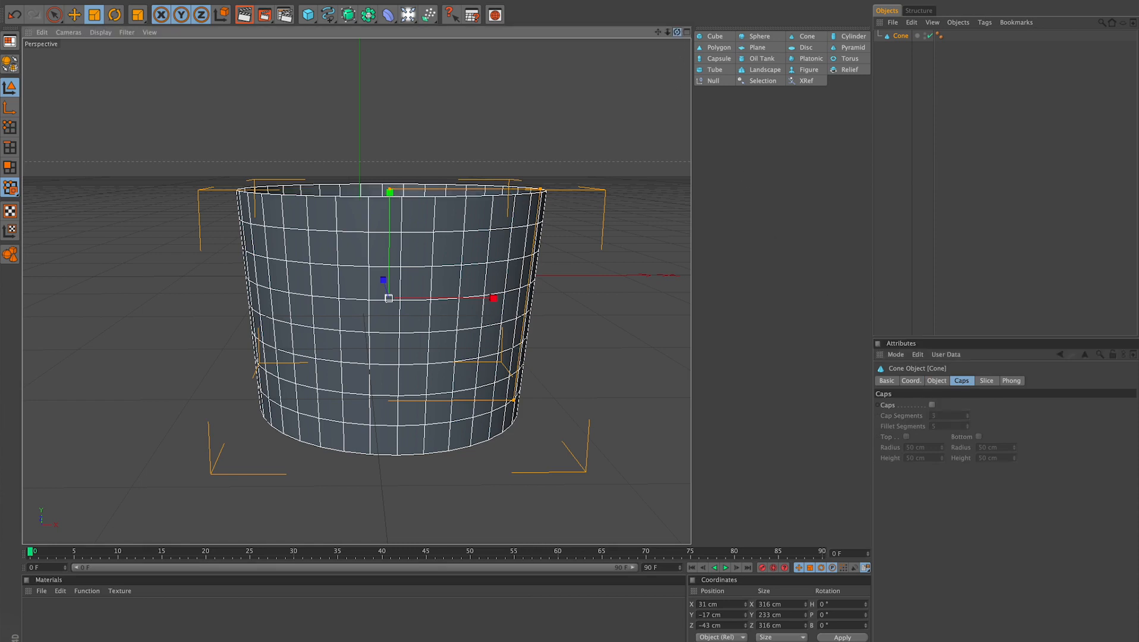
drag(677, 32, 654, 56)
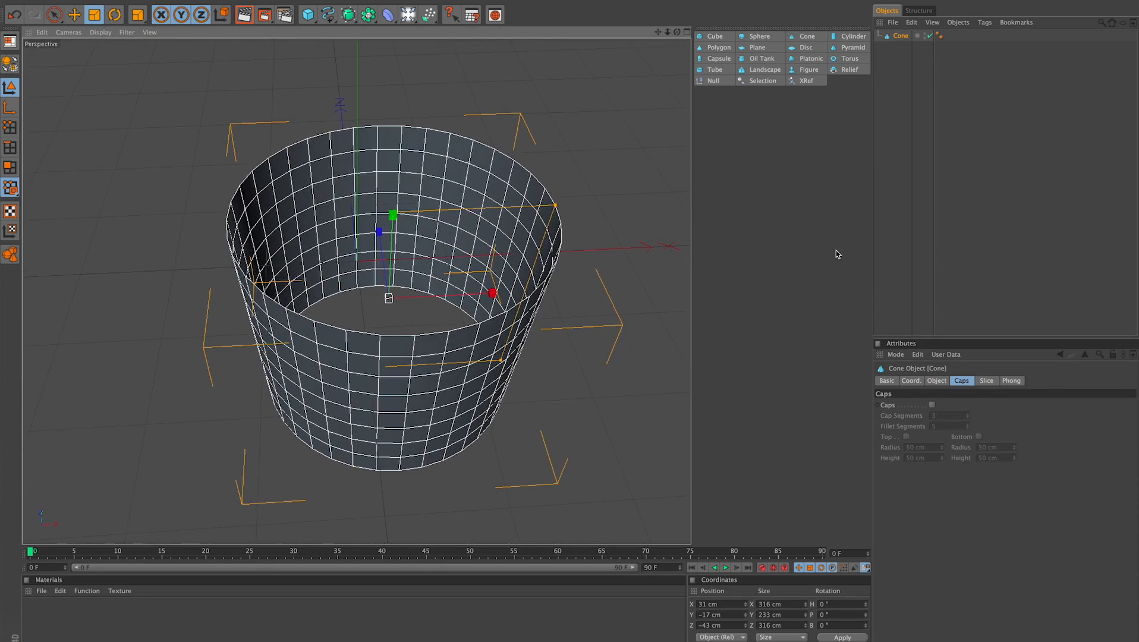
click(933, 405)
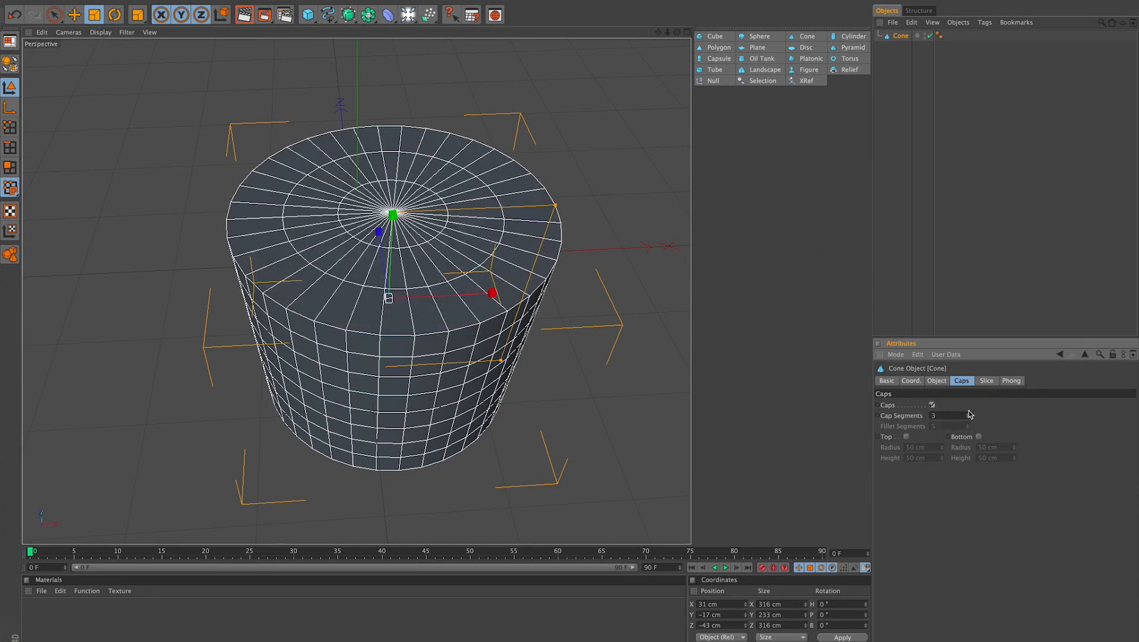
- Enable slicing on the cone from 0° to 185°, and show its Phong settings
click(992, 384)
click(924, 406)
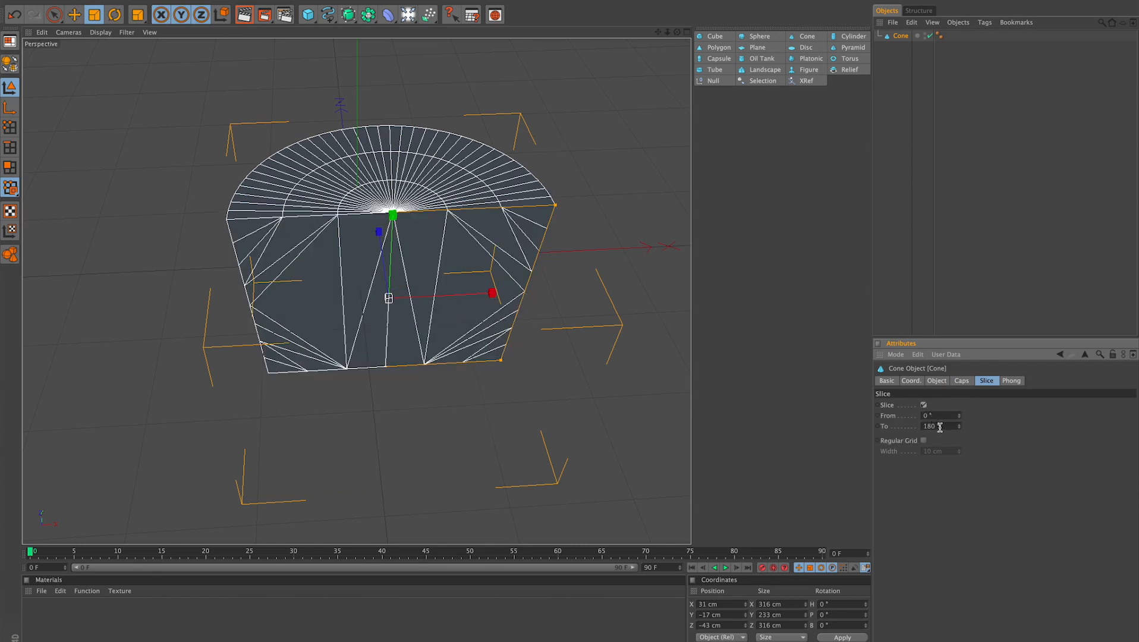
mouse_move(956, 421)
mouse_down()
mouse_move(960, 398)
mouse_move(962, 426)
mouse_up()
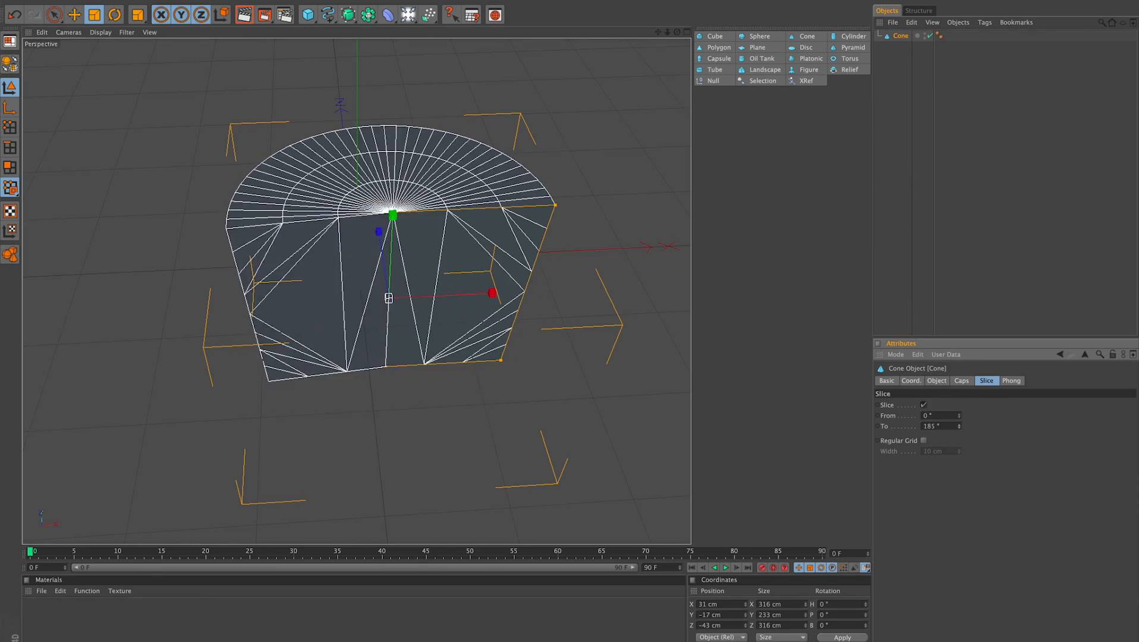
click(1012, 382)
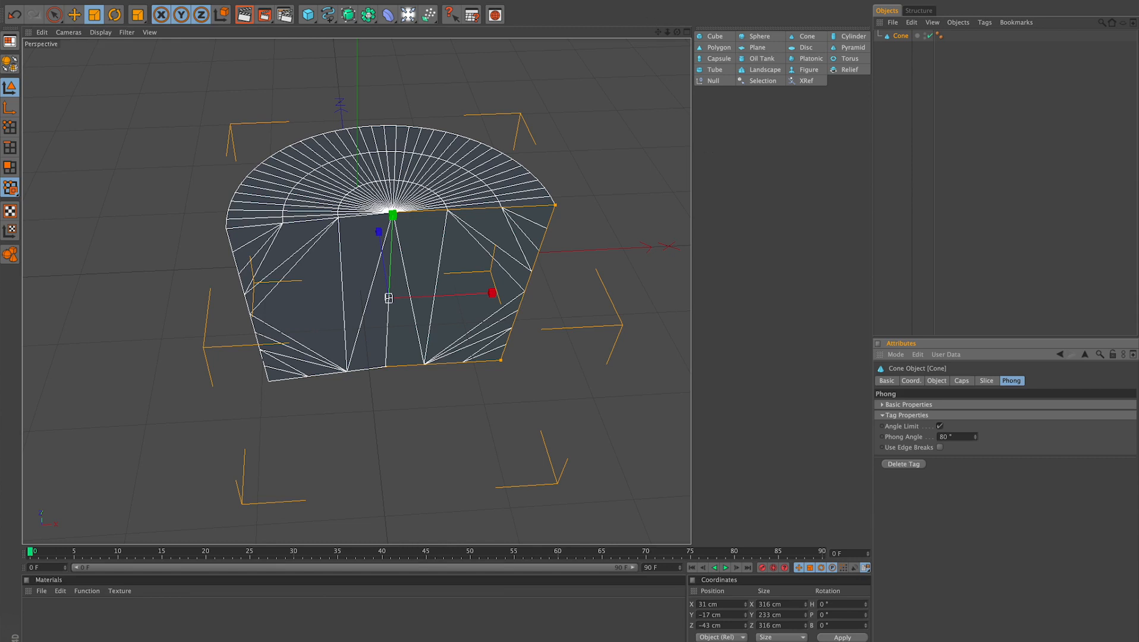
click(570, 1)
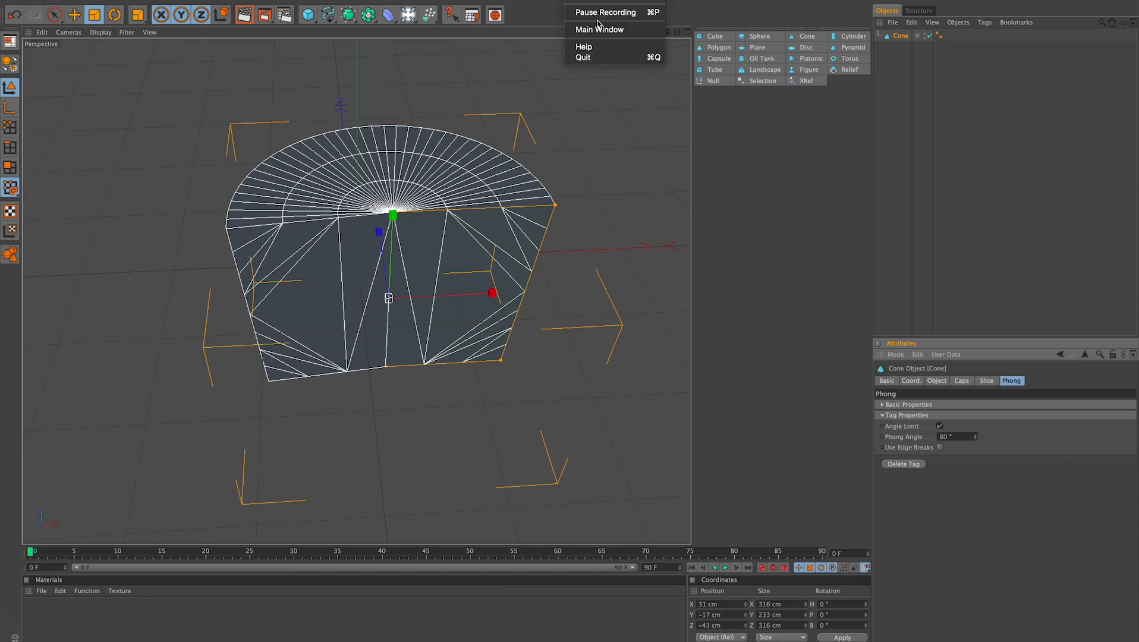